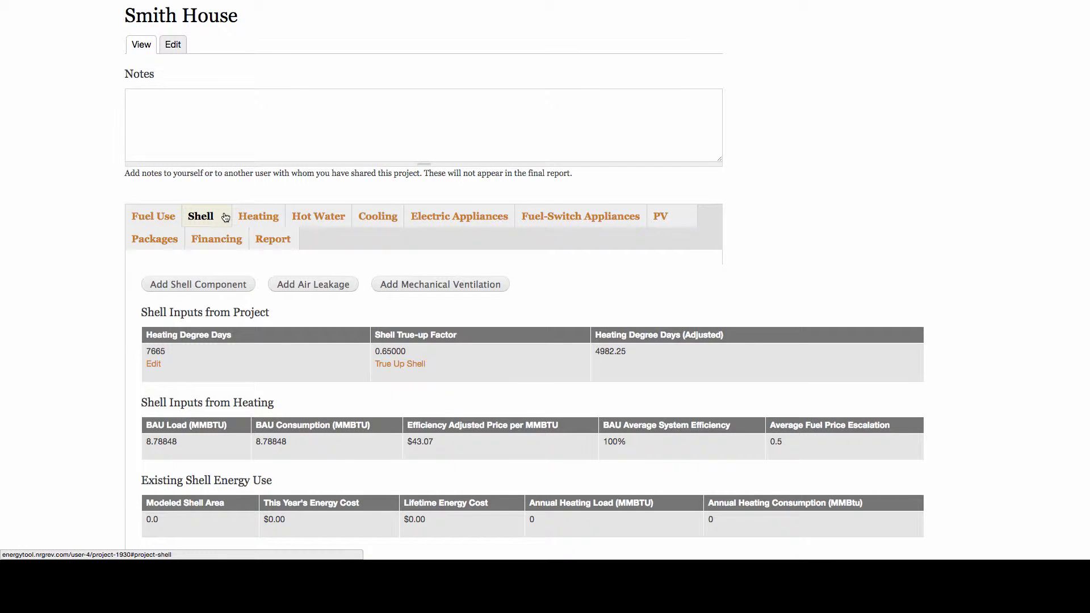
# Start a new shell component titled "walls" with an assembly area of 2000 sq ft and an existing effective R-value of 5.
pyautogui.click(216, 284)
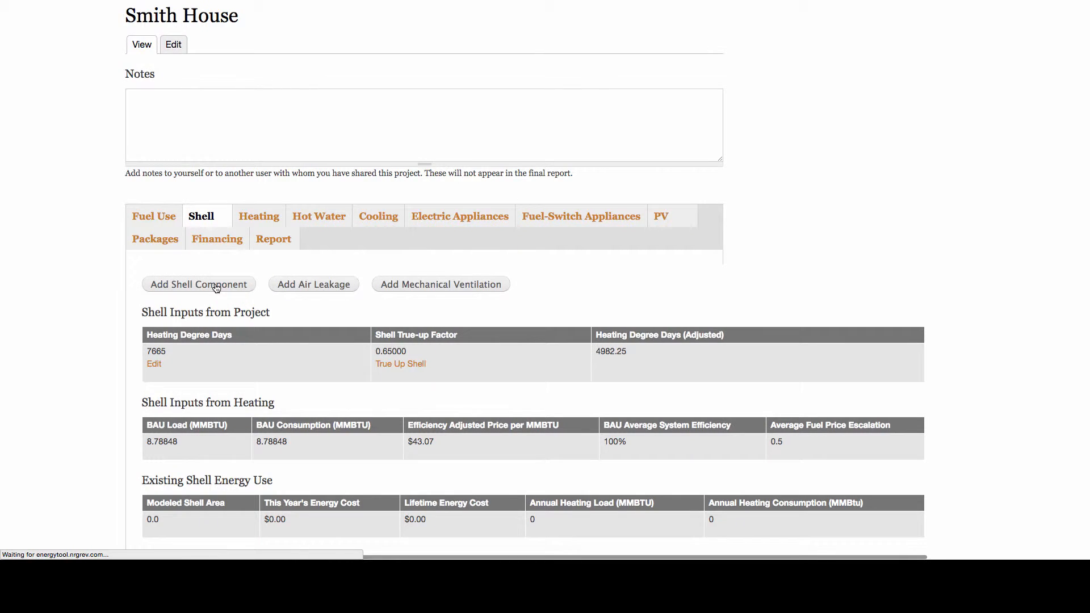
pyautogui.scroll(-2, 182, 260)
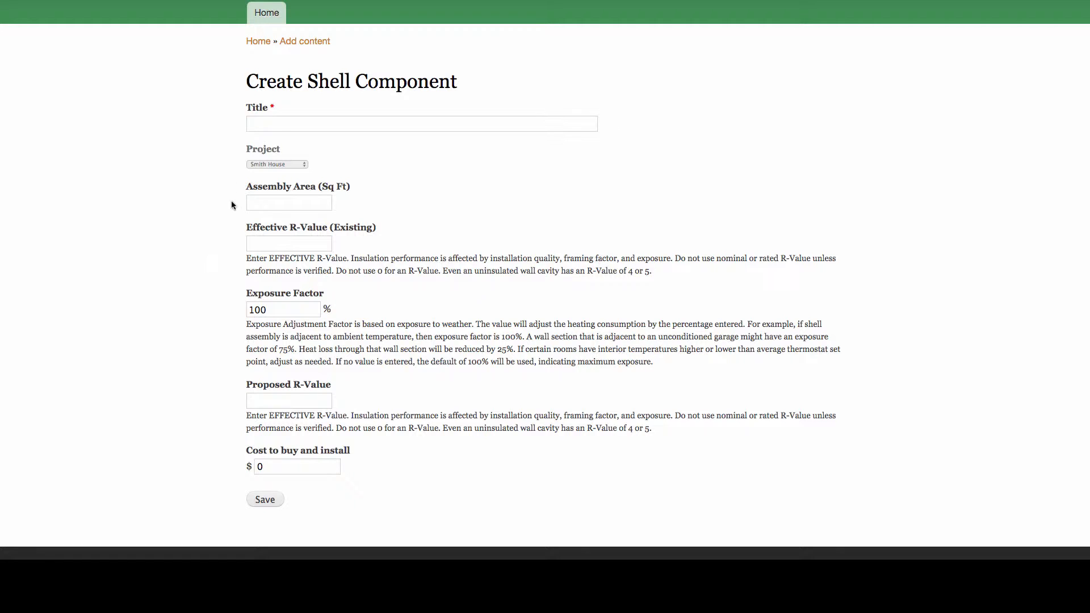
pyautogui.click(276, 121)
pyautogui.write('walls')
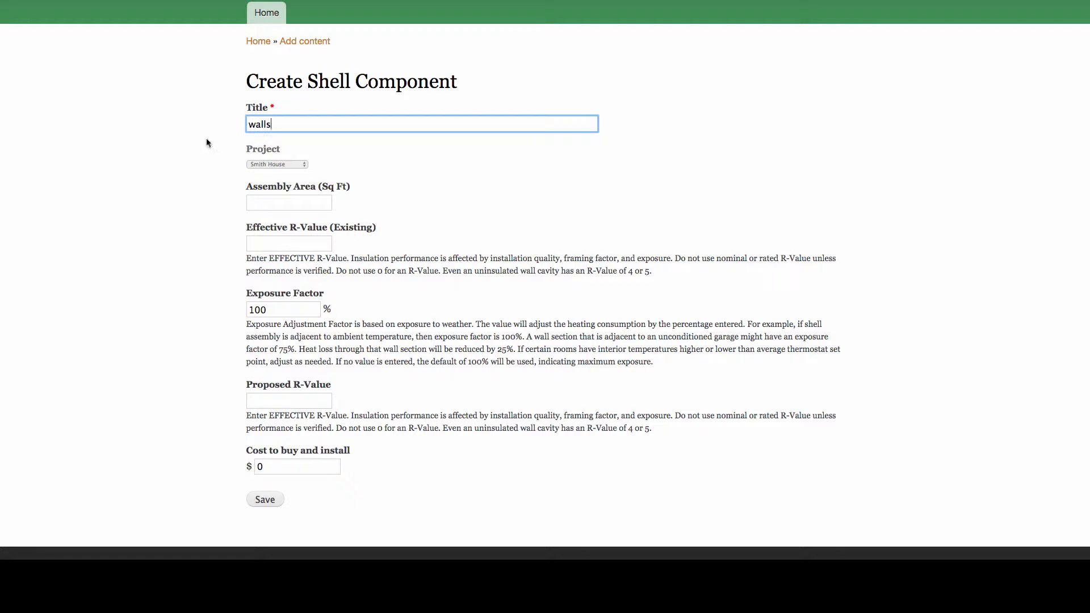
pyautogui.click(269, 206)
pyautogui.write('2000')
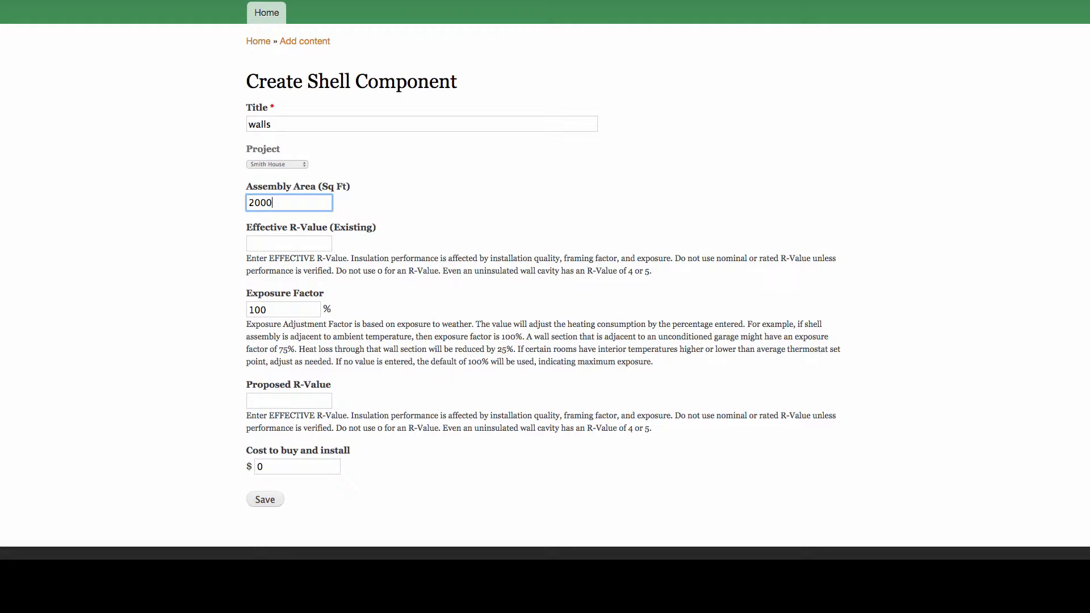
pyautogui.click(268, 239)
pyautogui.write('5')
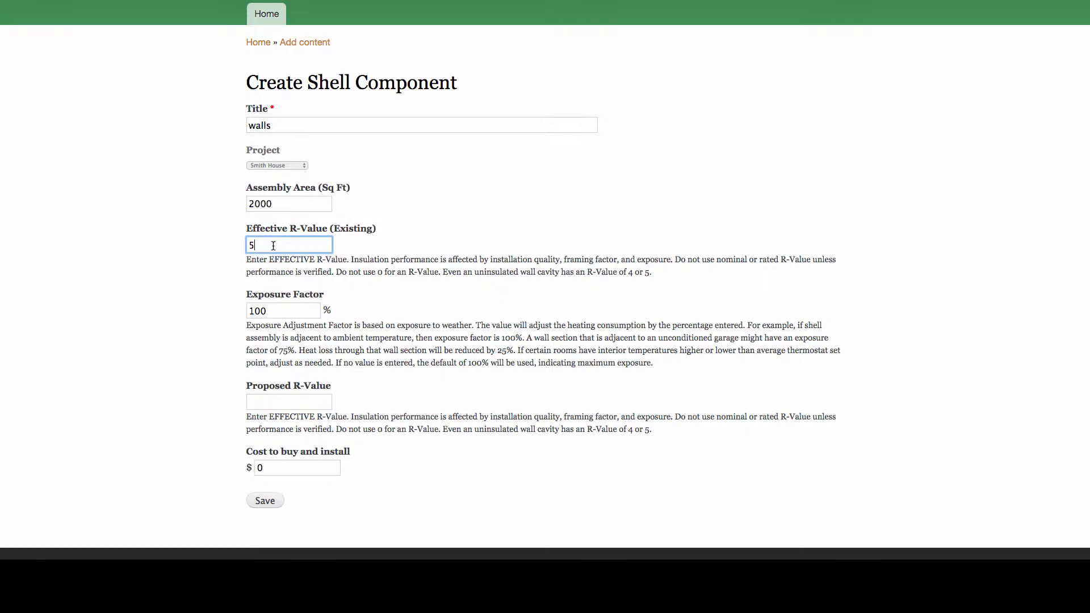
# Set the walls component's proposed R-value to 20 and its cost to buy and install to $10000, and save it.
pyautogui.click(278, 311)
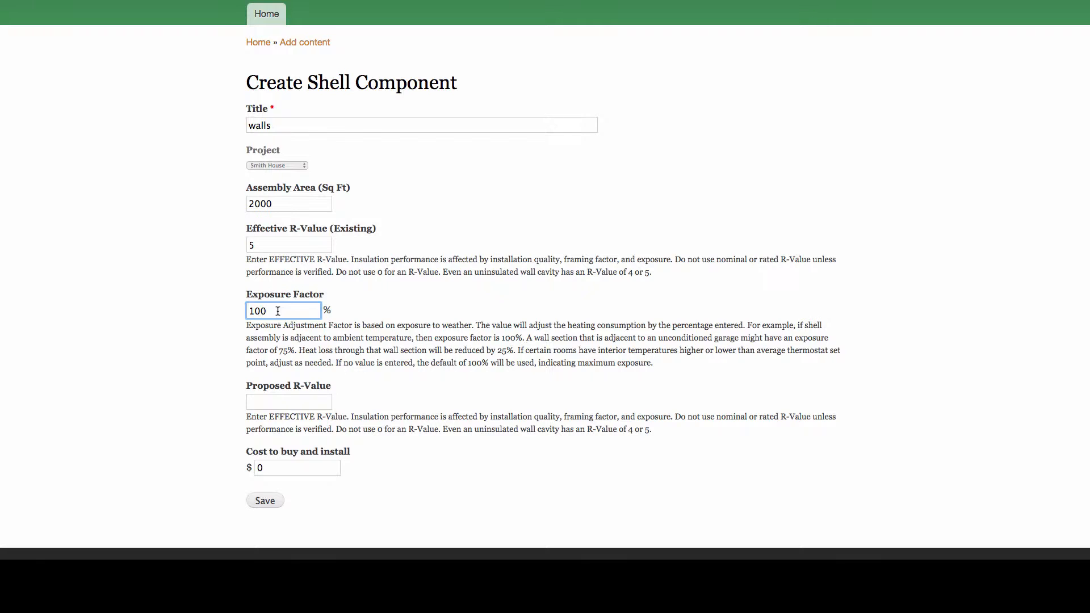
pyautogui.click(281, 402)
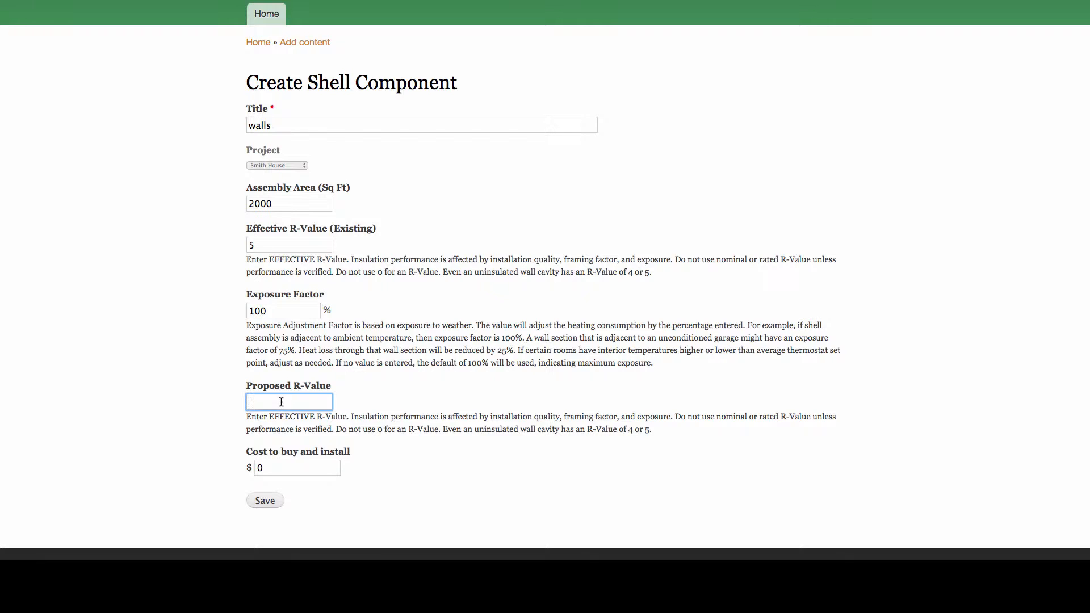
pyautogui.write('20')
pyautogui.click(274, 468)
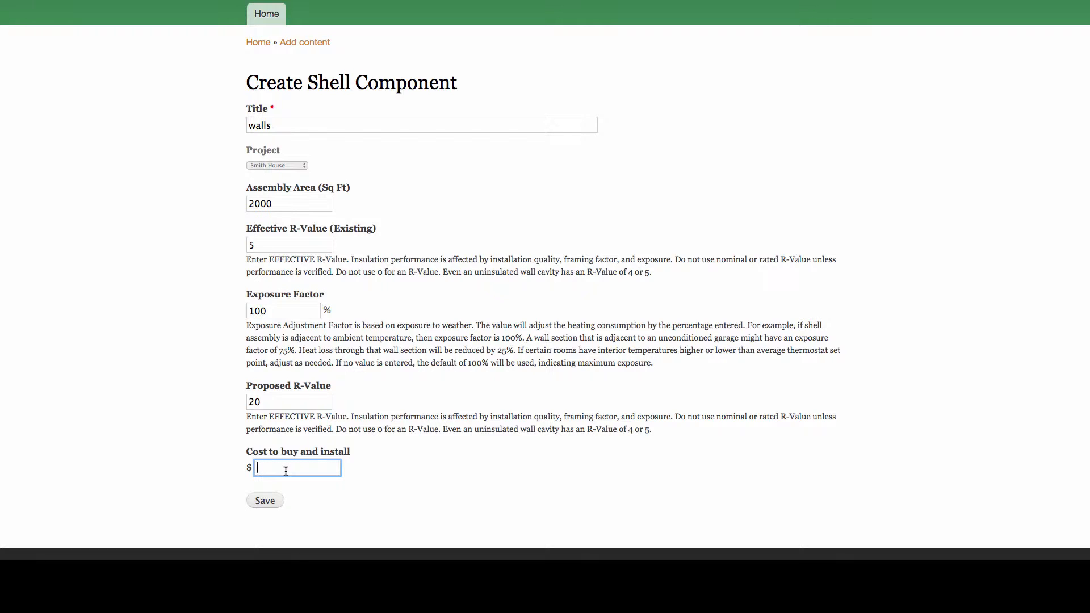
pyautogui.write('10000')
pyautogui.click(270, 502)
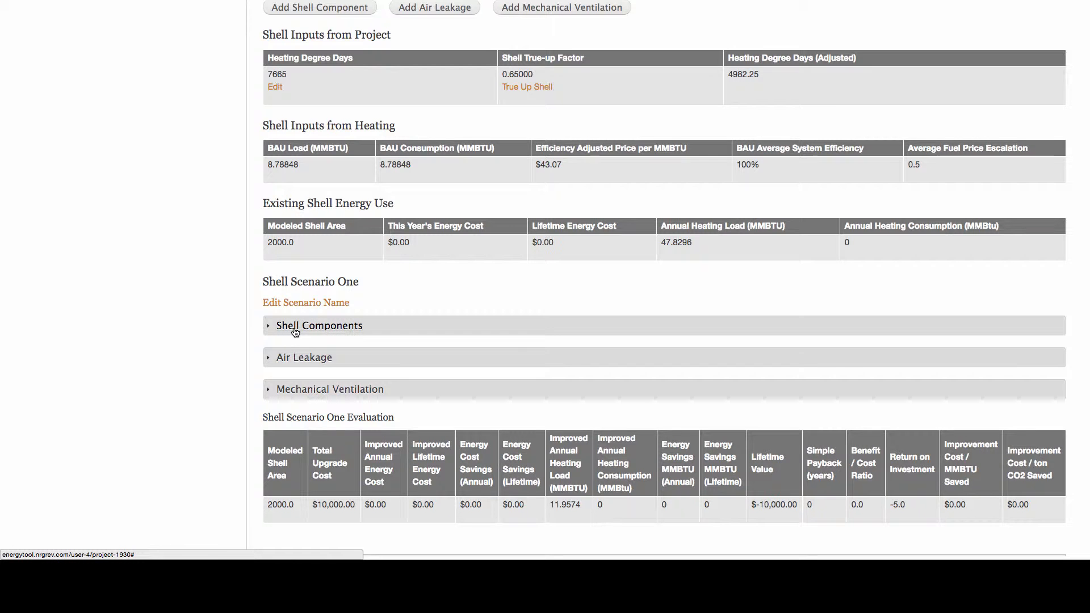
# Open a blank form for another shell component, ready for its title.
pyautogui.scroll(3, 295, 332)
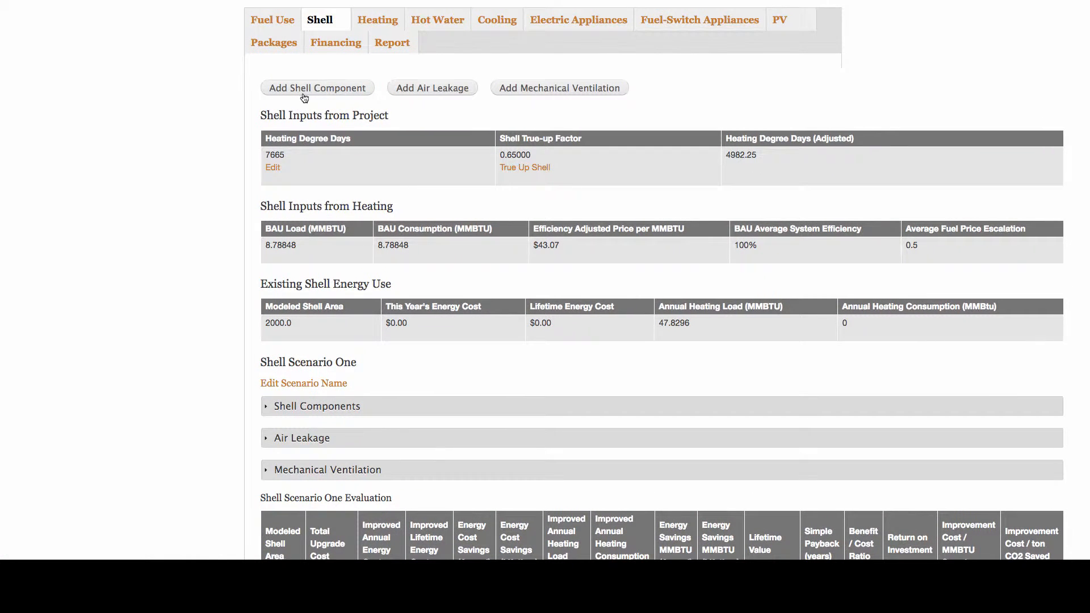
pyautogui.click(304, 91)
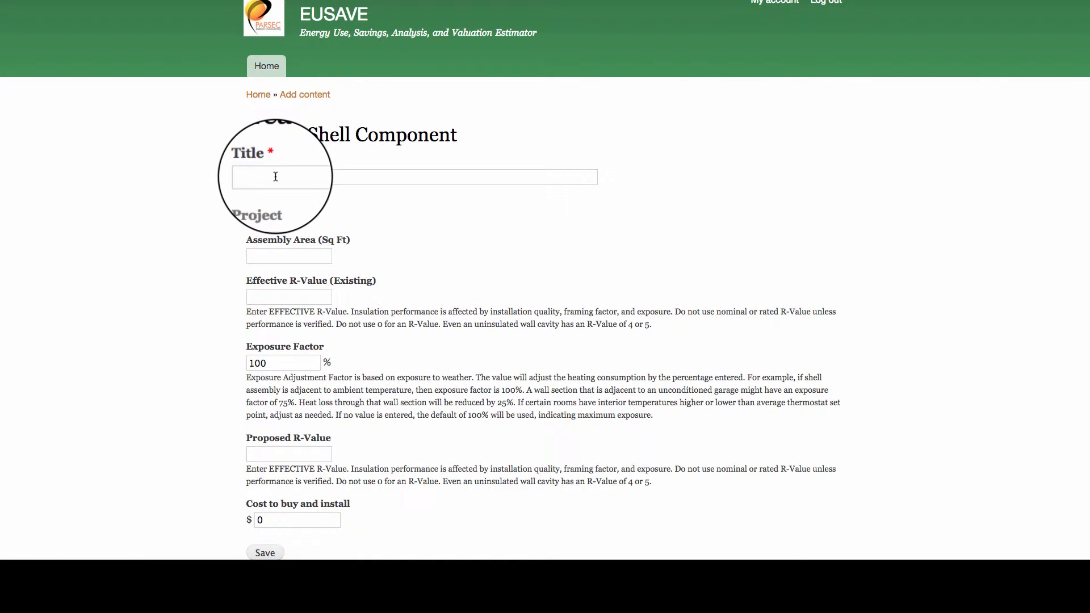
pyautogui.click(276, 175)
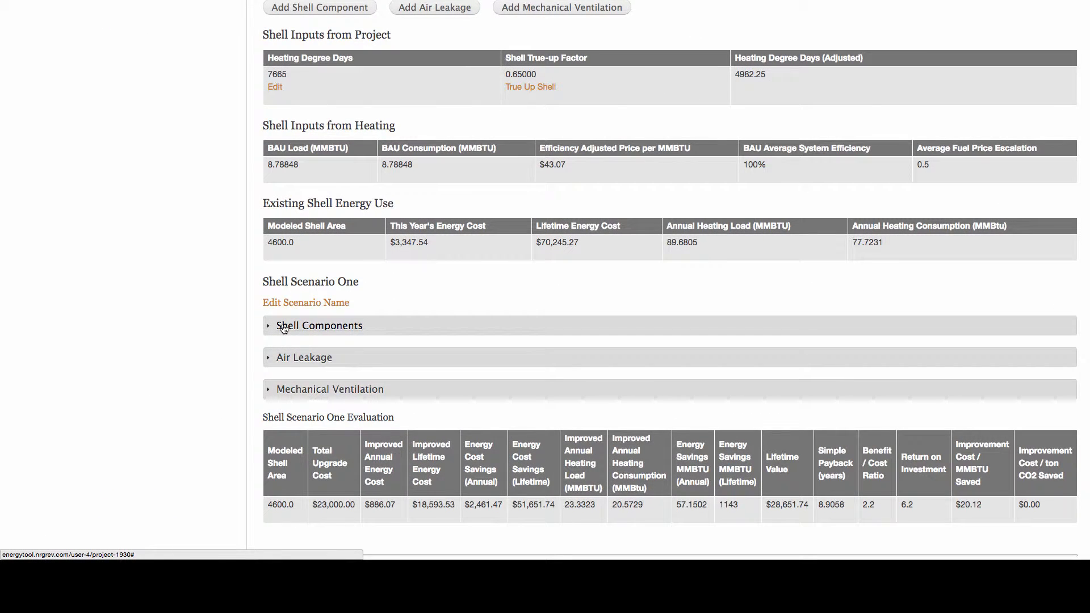
# Expand Shell Scenario One's shell components, examine each component's costs, loads, savings and payback, and collapse the list.
pyautogui.click(284, 328)
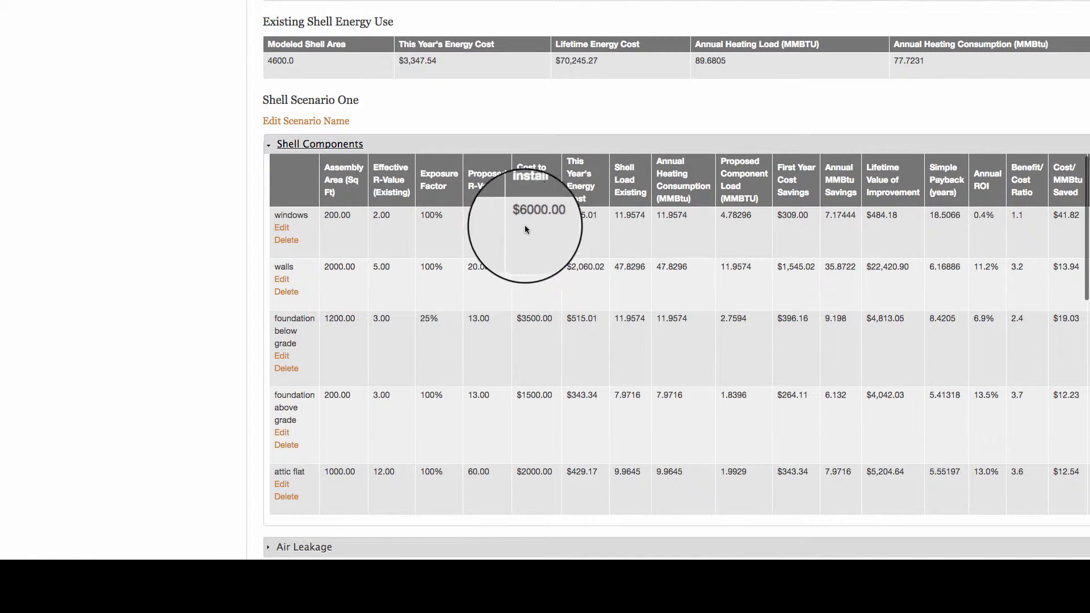
pyautogui.hscroll(3, 533, 201)
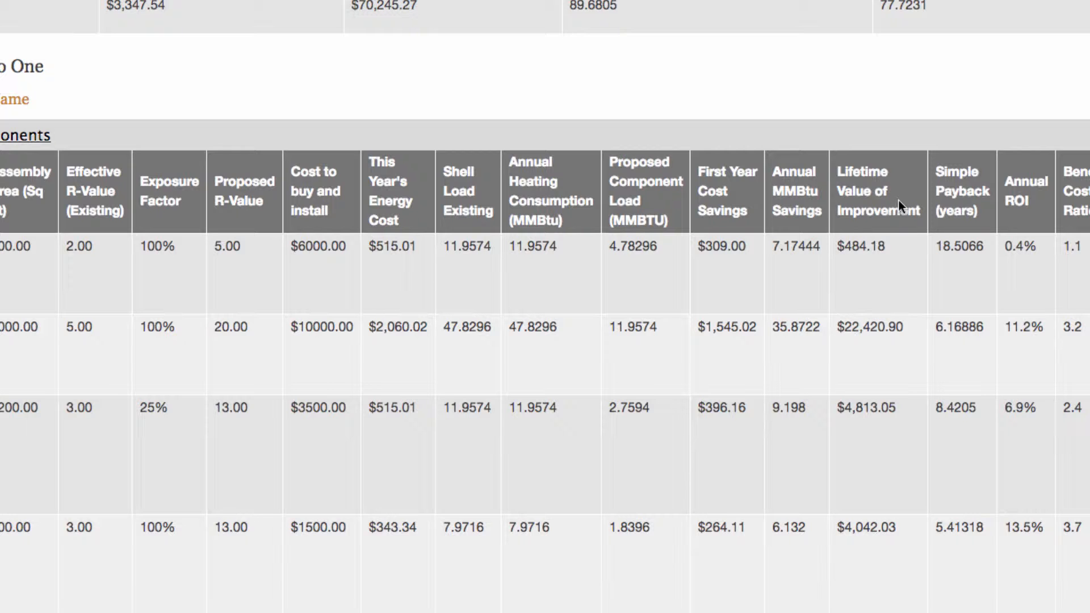
pyautogui.hscroll(5, 898, 199)
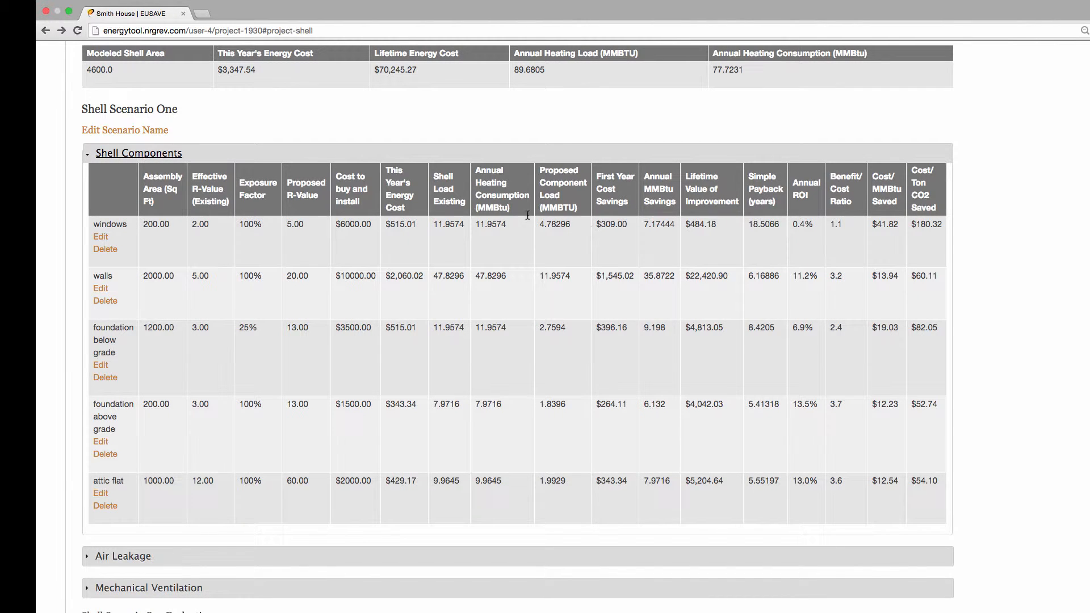
pyautogui.click(101, 159)
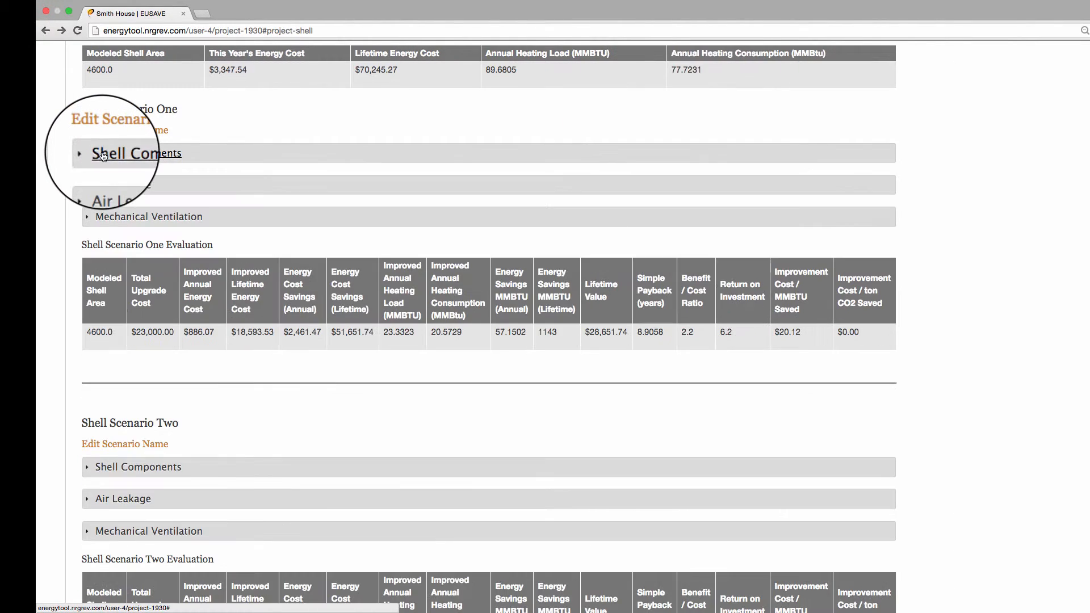
# Start a new air leakage entry titled "air leaks" with the number of floors in the building set to 2.
pyautogui.scroll(5, 103, 153)
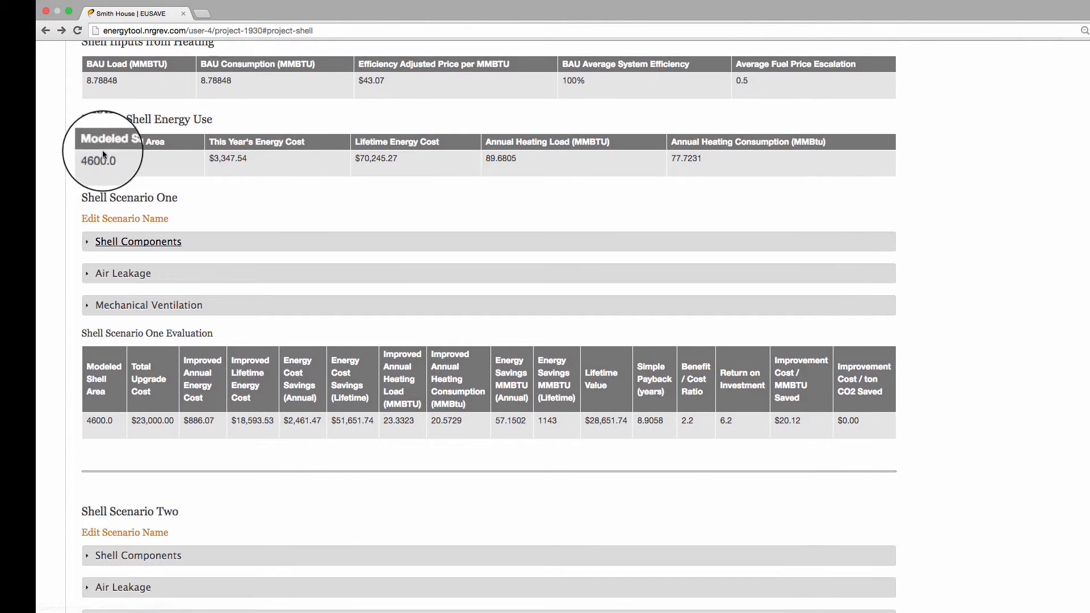
pyautogui.scroll(4, 105, 147)
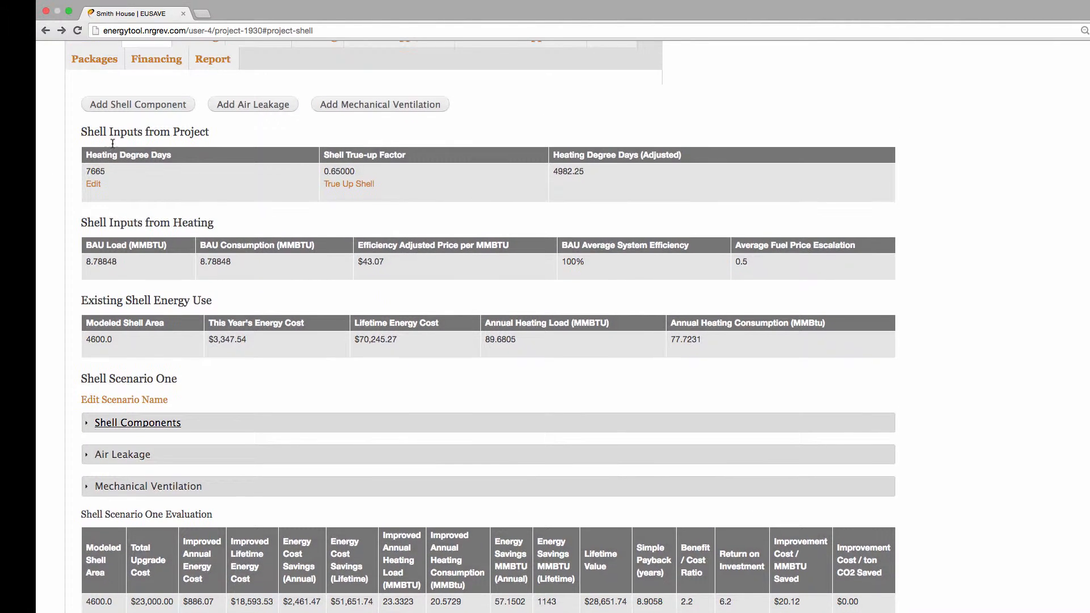
pyautogui.click(232, 105)
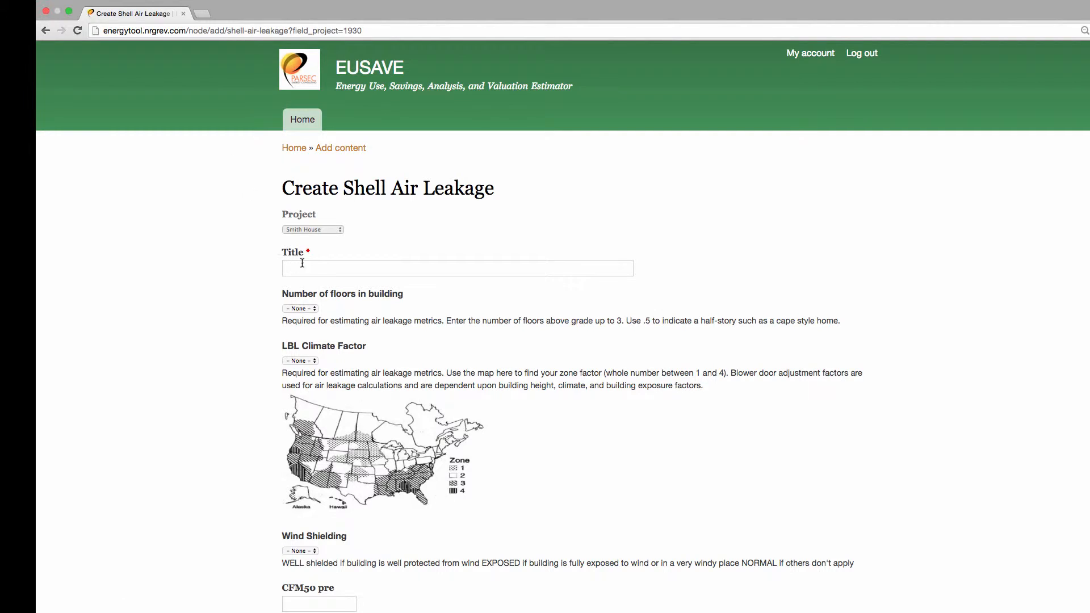
pyautogui.click(303, 266)
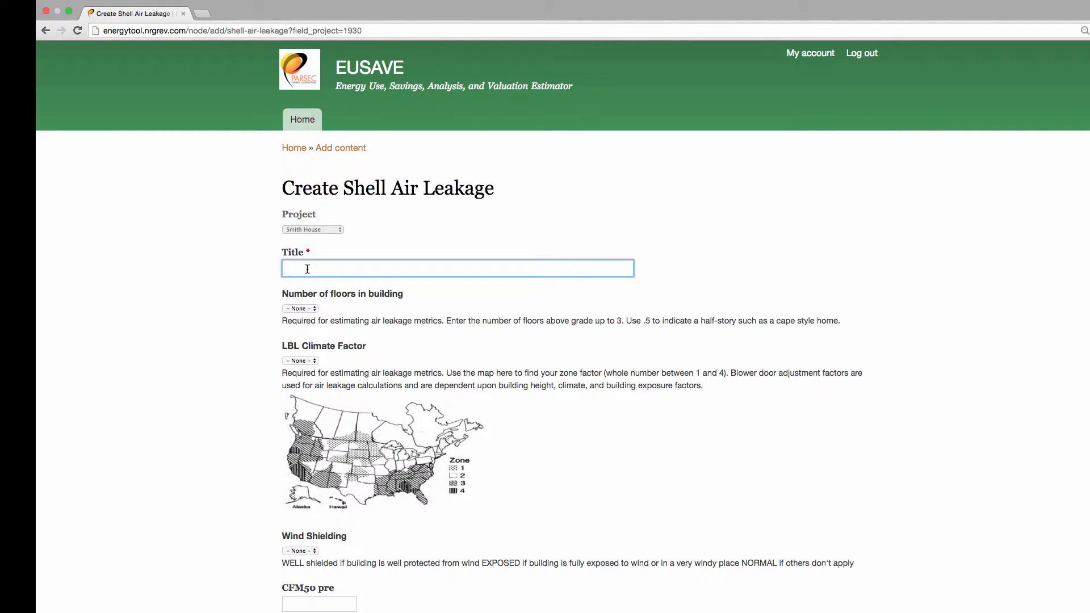
pyautogui.write('air leaks')
pyautogui.click(301, 309)
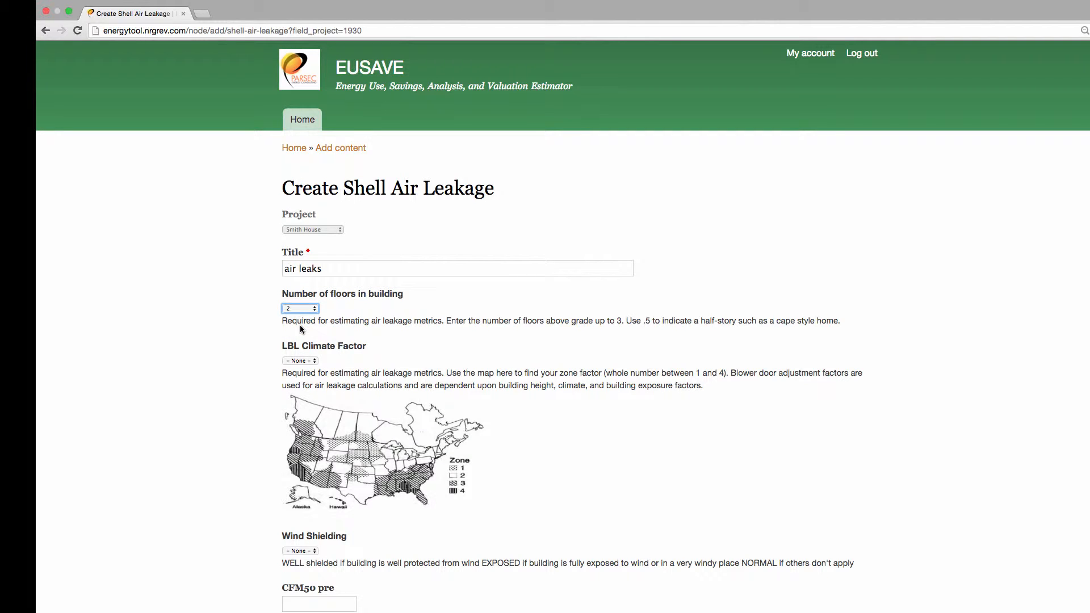
# Set the air leakage entry's LBL Climate Factor to 2 and its wind shielding to Normal.
pyautogui.click(306, 360)
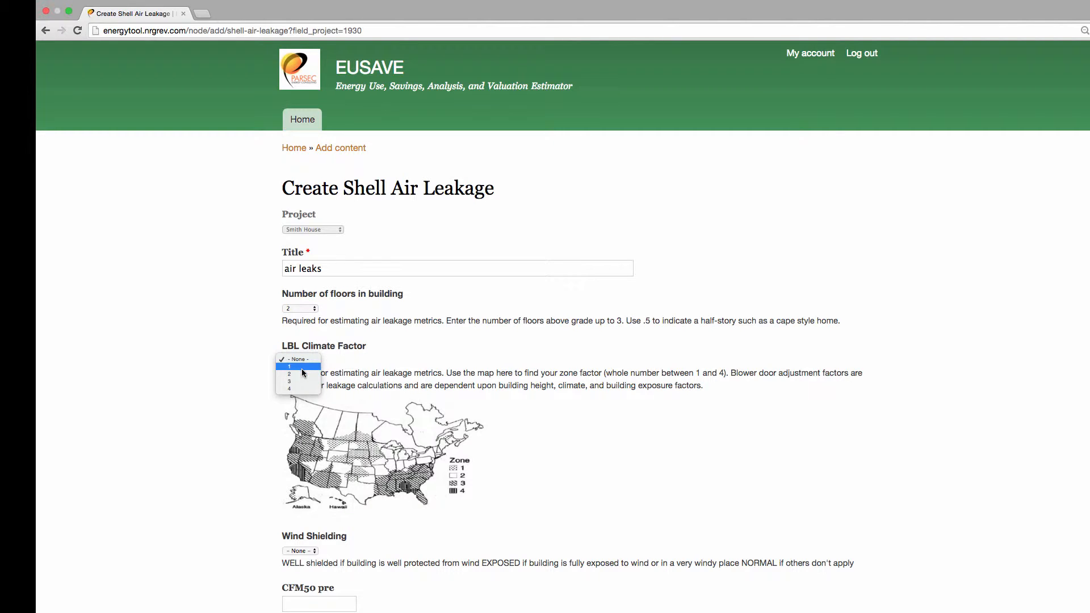
pyautogui.click(302, 373)
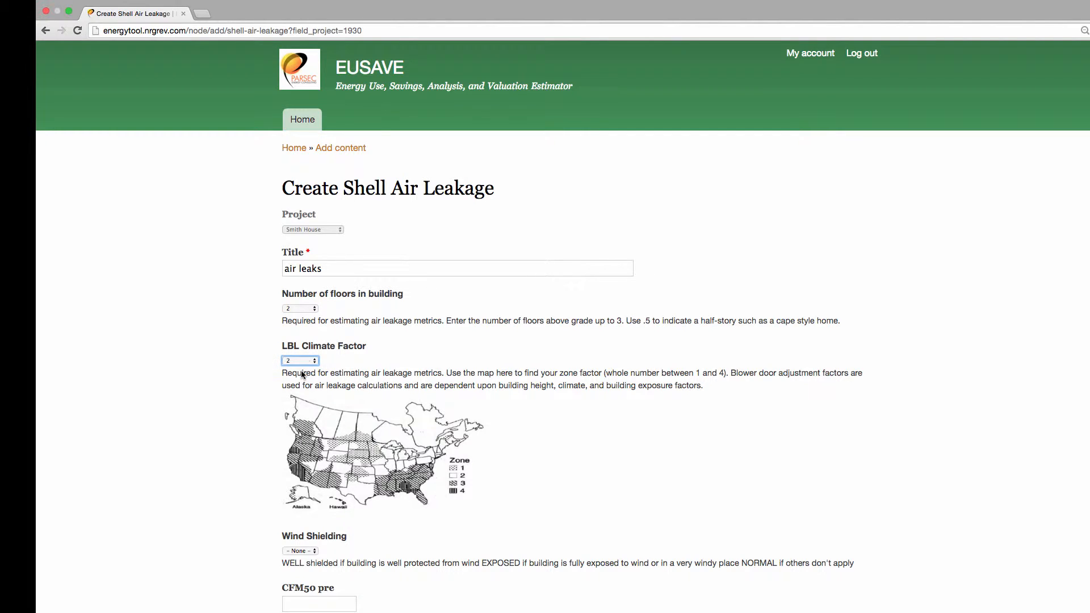
pyautogui.click(311, 551)
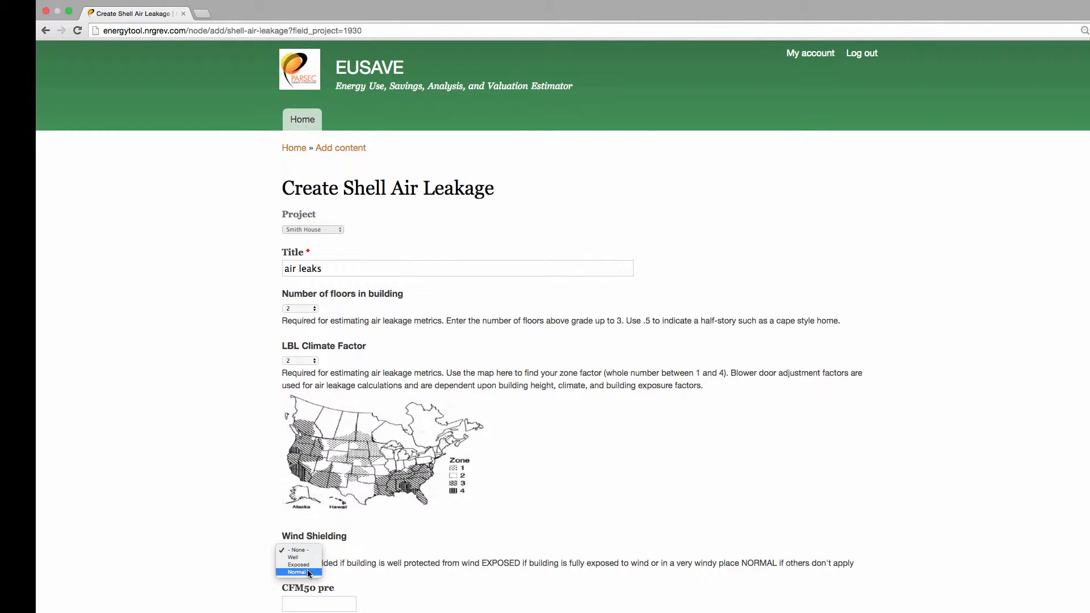
pyautogui.click(308, 570)
# Enter 2500 for CFM50 pre, 1000 for CFM50 post and a $1000 cost to buy and install, and save the air leakage entry.
pyautogui.scroll(-1, 318, 572)
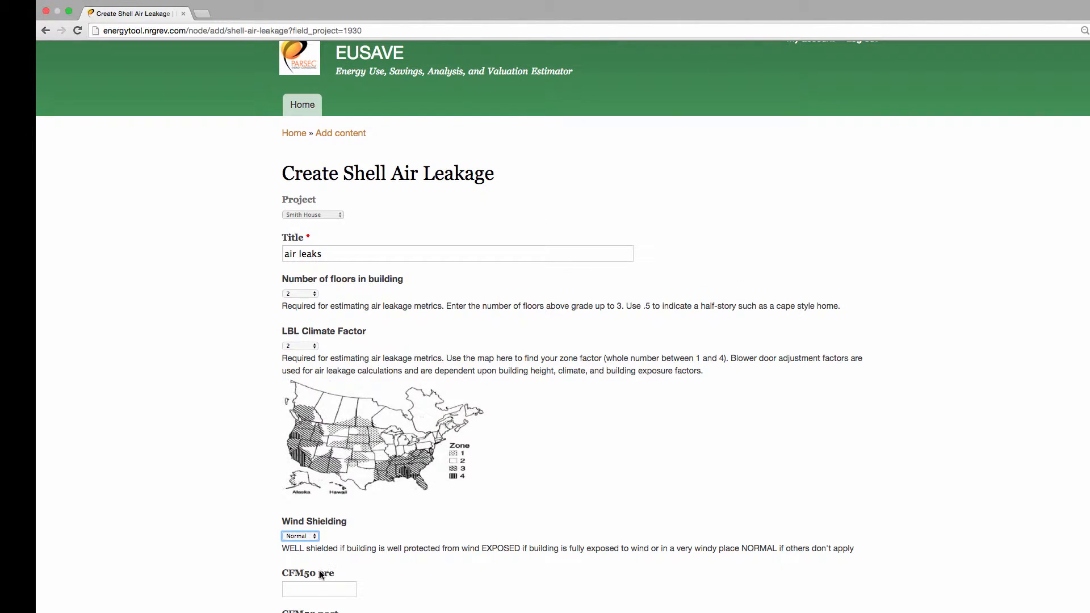
pyautogui.click(317, 585)
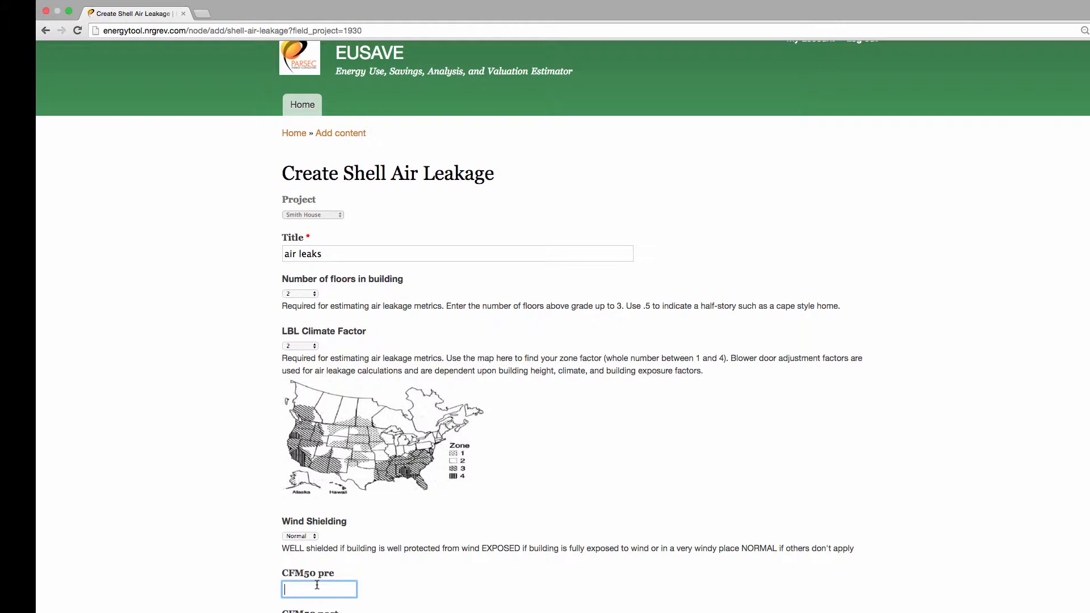
pyautogui.write('2500')
pyautogui.scroll(-5, 318, 585)
pyautogui.click(319, 515)
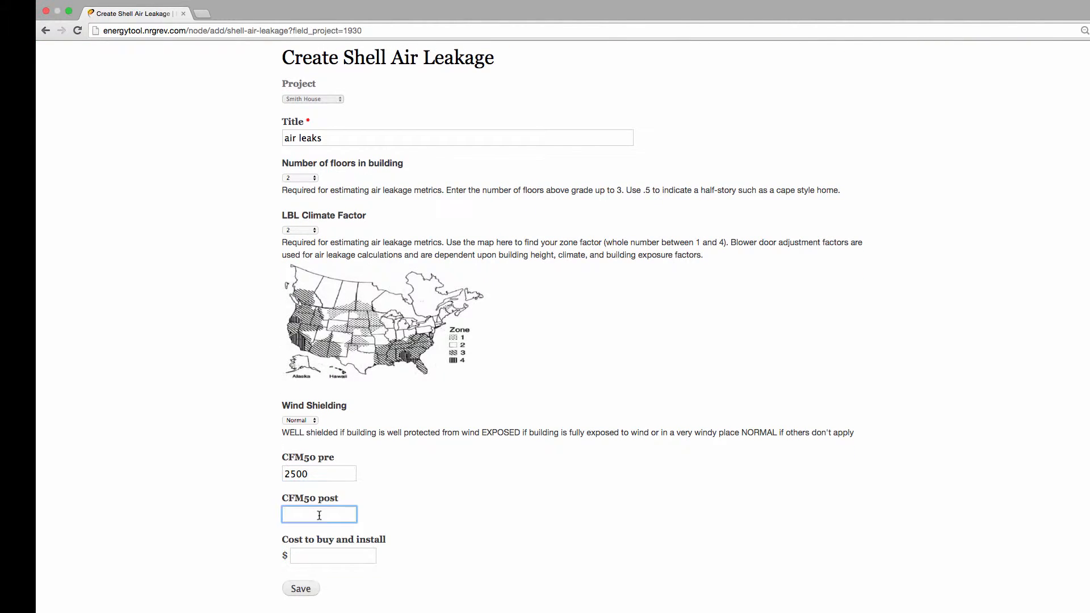
pyautogui.write('1000')
pyautogui.click(317, 556)
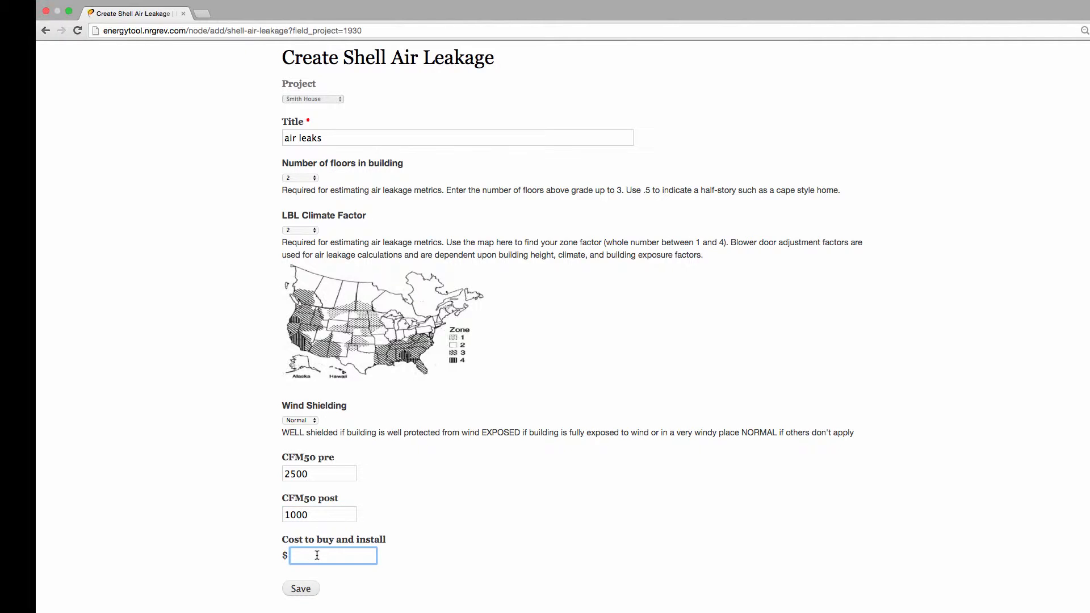
pyautogui.write('1000')
pyautogui.click(300, 588)
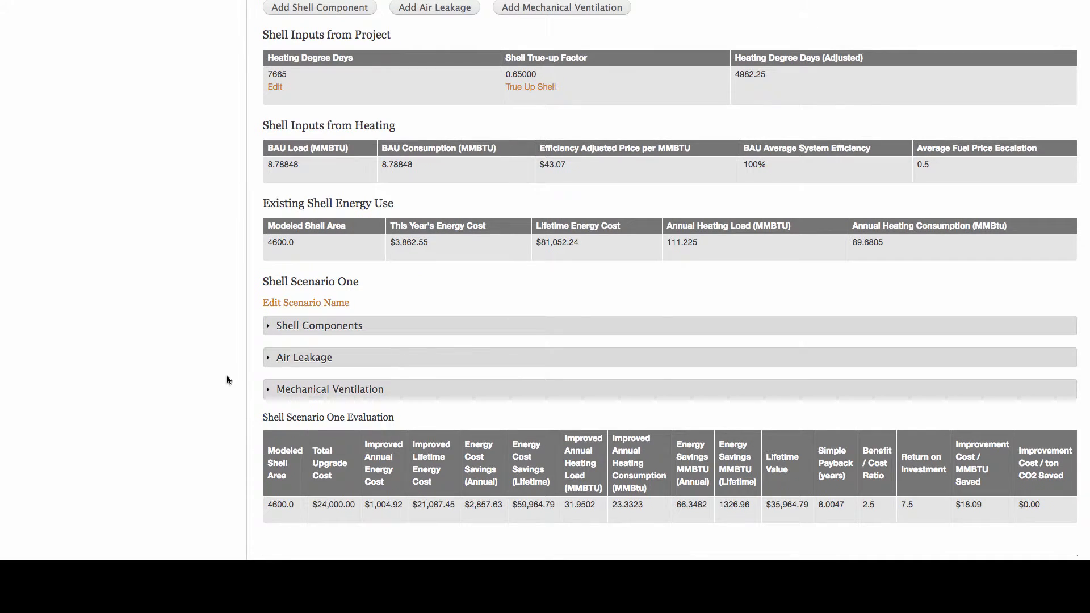
# Expand Shell Scenario One's air leakage results and examine the pre and post leakage metrics, loads and savings.
pyautogui.click(281, 358)
pyautogui.hscroll(5, 281, 358)
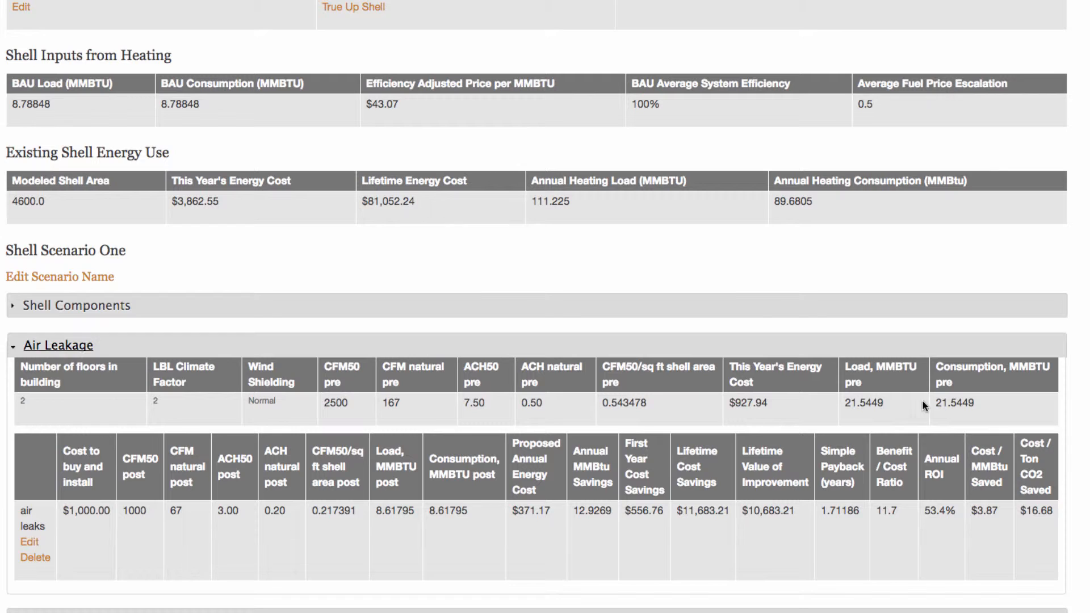
pyautogui.scroll(-1, 461, 444)
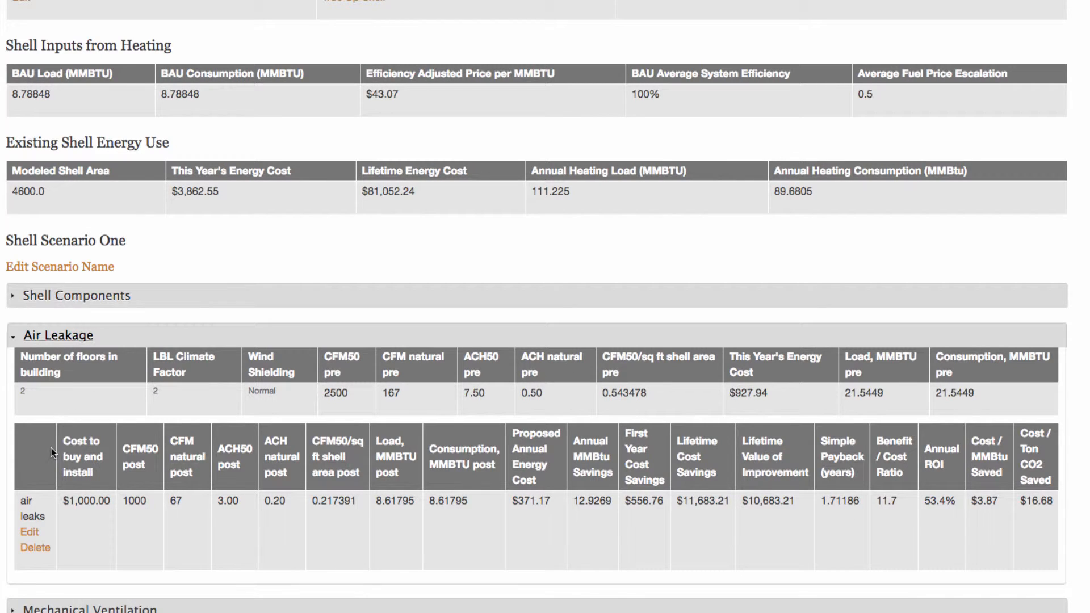
# Edit the "air leaks" entry so its cost to buy and install is $1500.00, and save it.
pyautogui.click(25, 538)
pyautogui.scroll(-7, 1, 513)
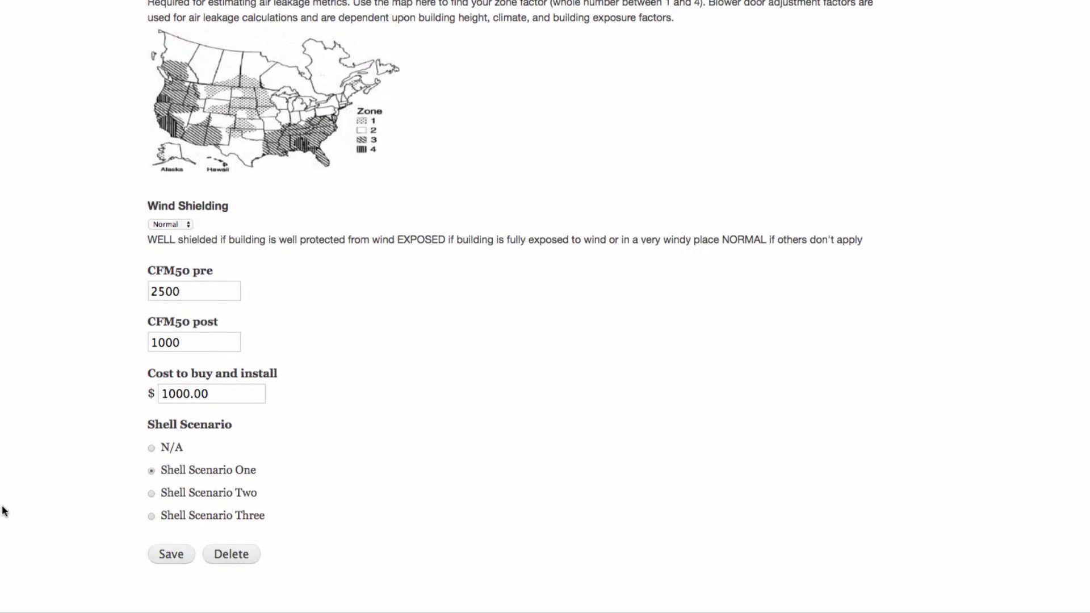
pyautogui.click(175, 395)
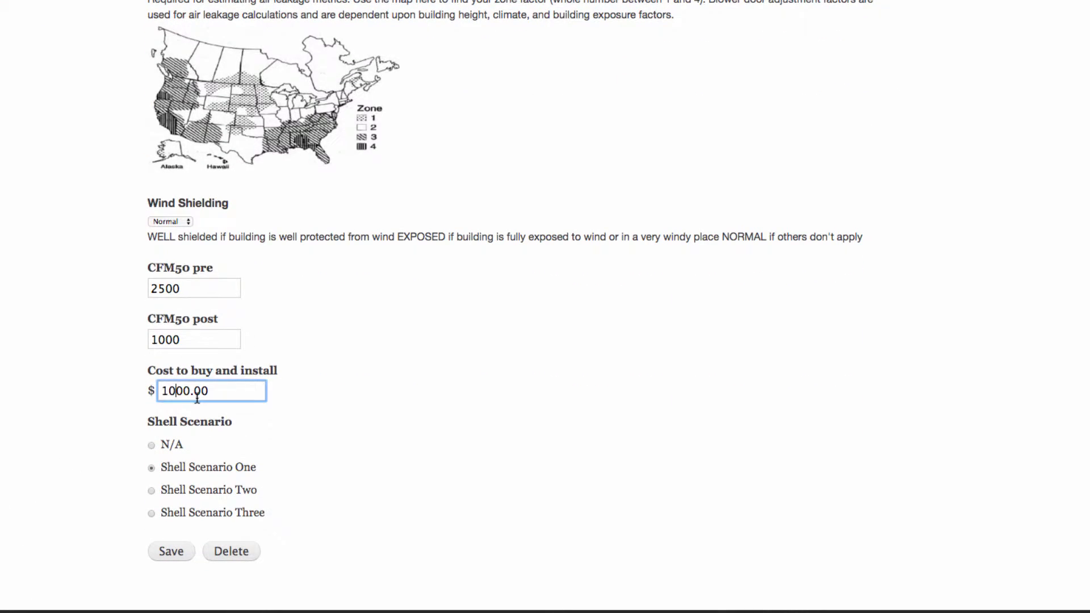
pyautogui.press('BackSpace')
pyautogui.write('5')
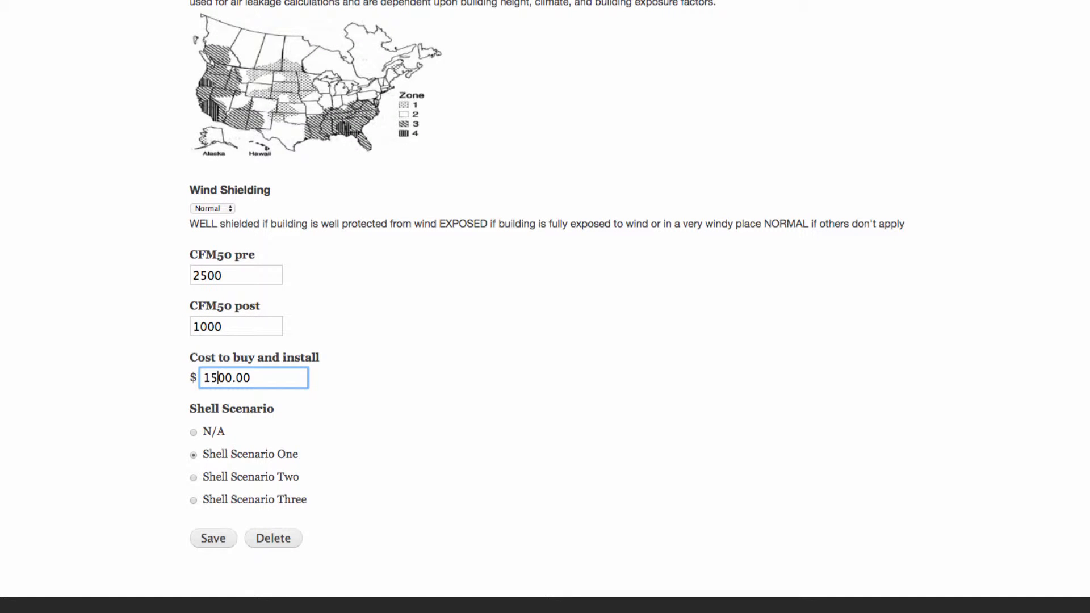
pyautogui.click(213, 537)
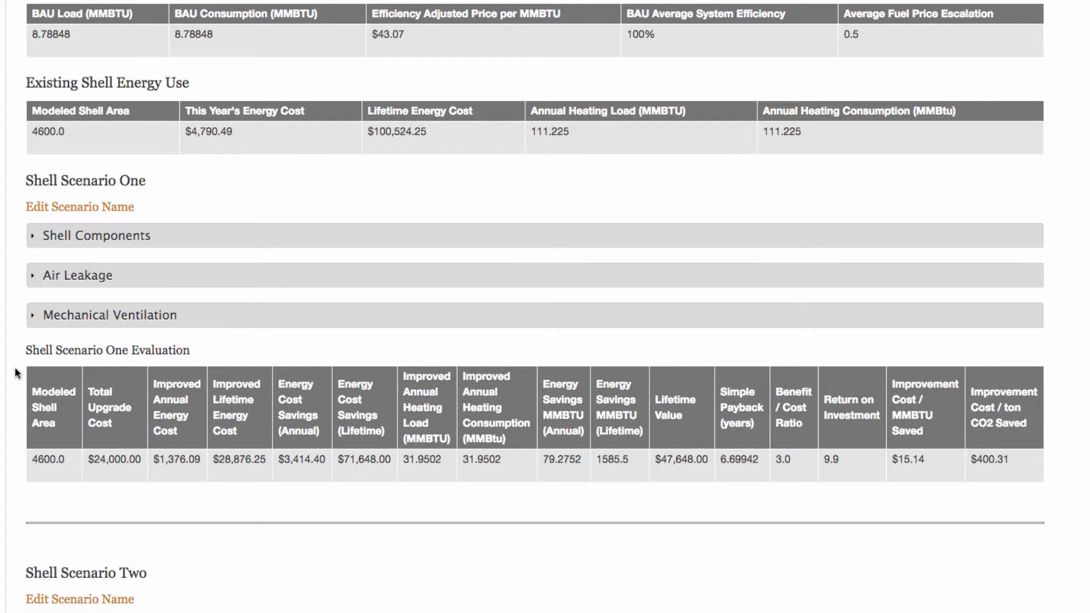
# Start a new shell mechanical ventilation entry for the current project.
pyautogui.scroll(2, 17, 375)
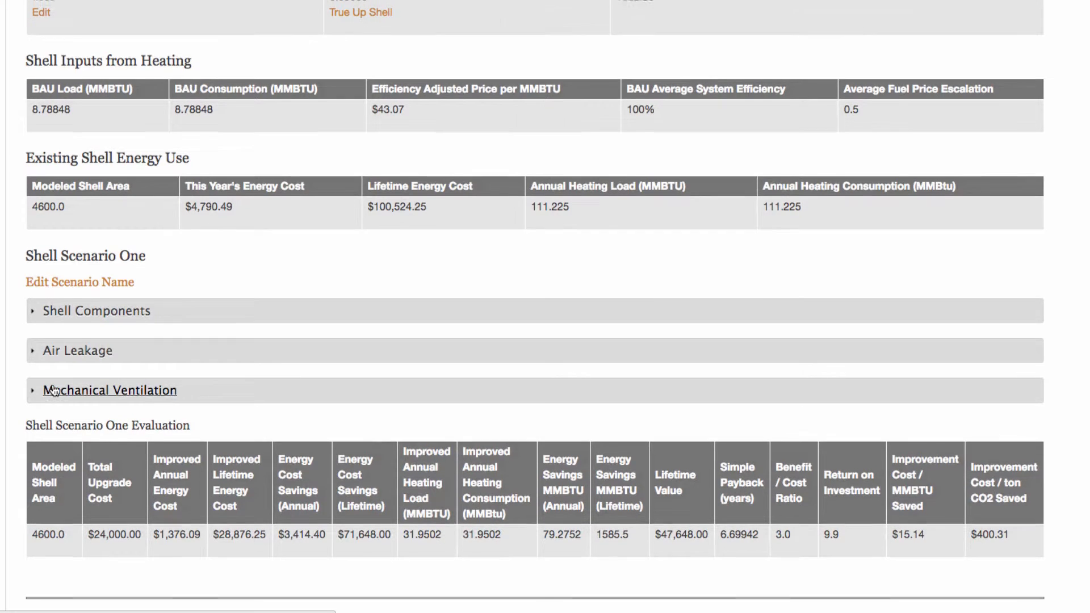
pyautogui.scroll(3, 55, 386)
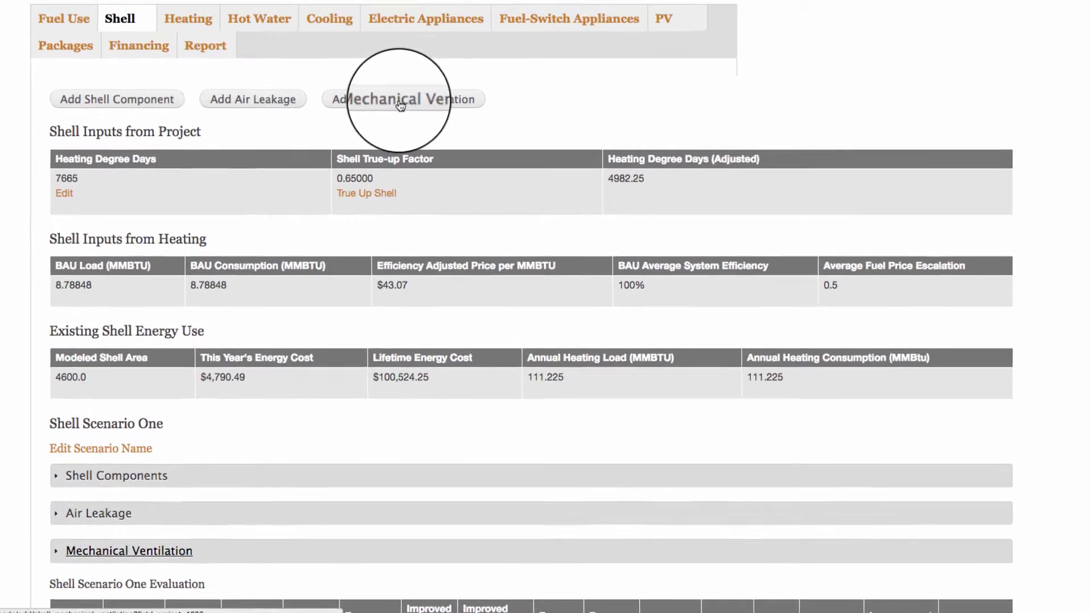
pyautogui.click(402, 54)
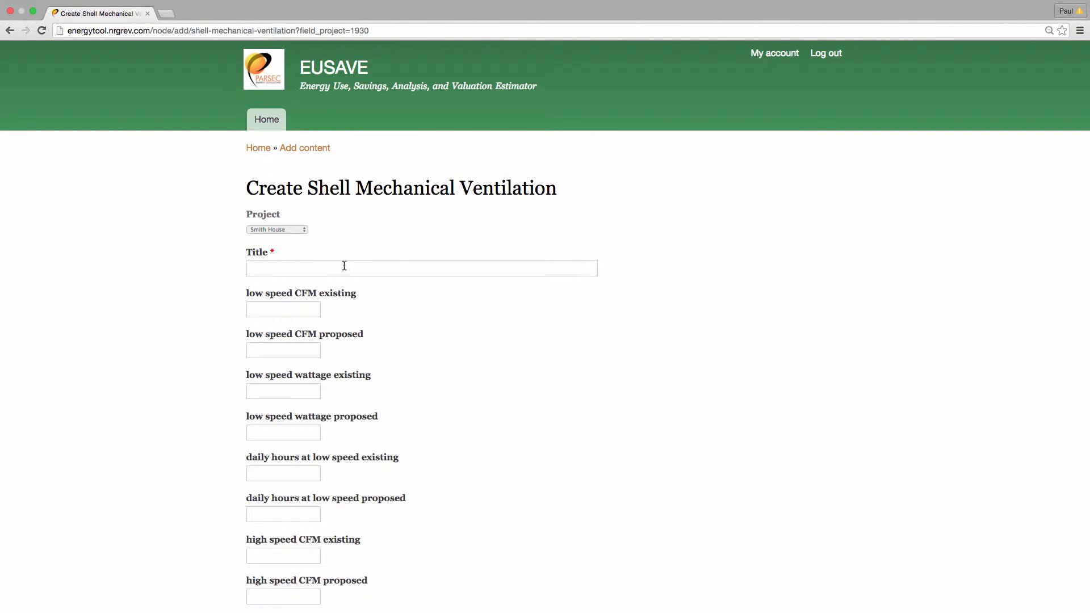
pyautogui.click(345, 266)
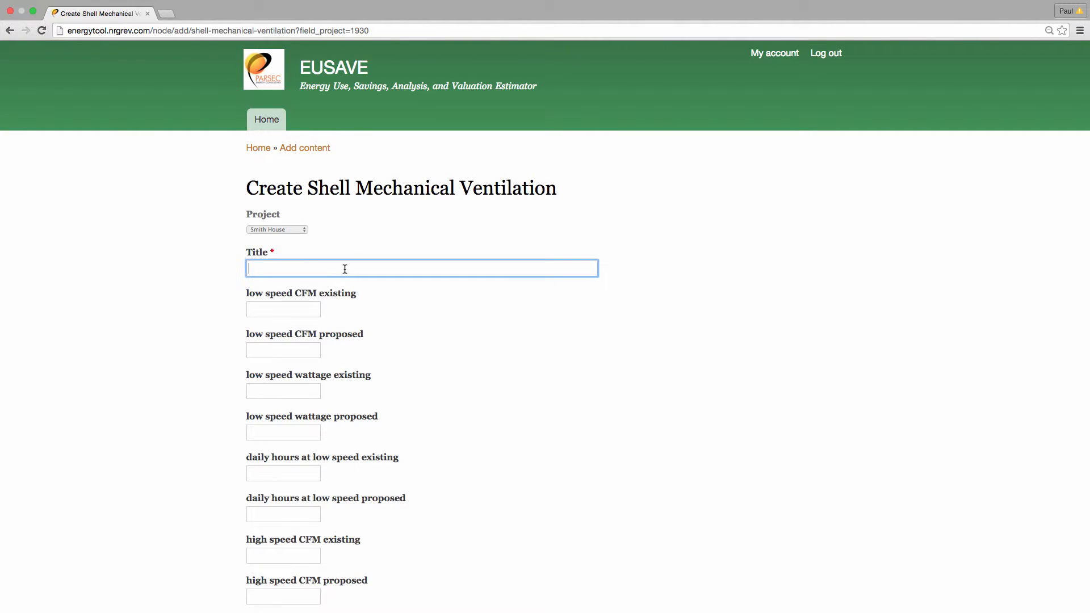
# Examine the ventilation form's low and high speed CFM, wattage and daily hours fields, plus its HVR/EVR efficiency and cost fields.
pyautogui.scroll(-3, 364, 282)
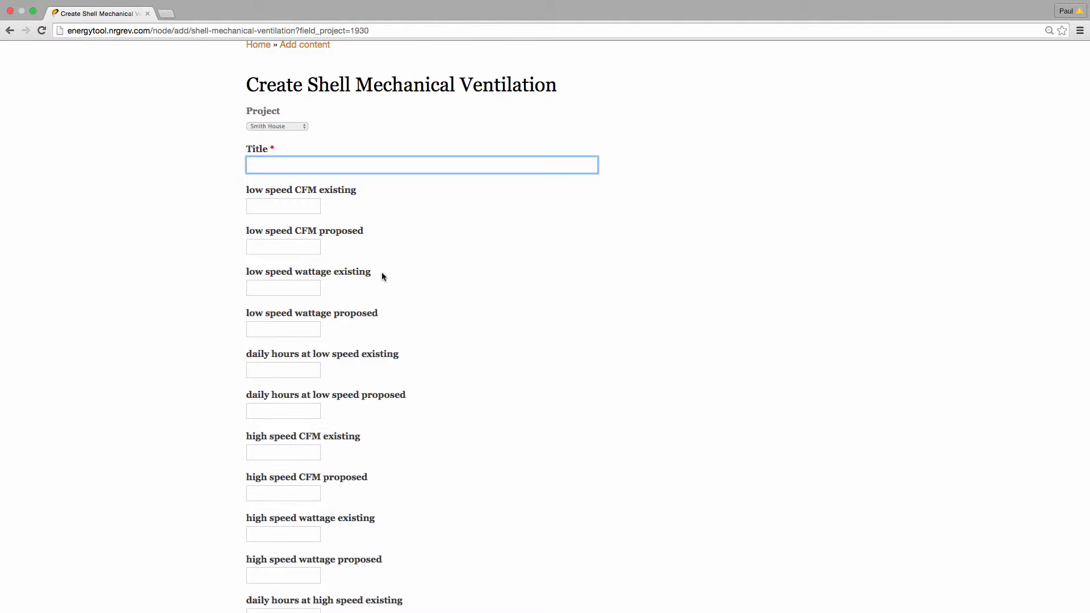
pyautogui.scroll(-3, 389, 271)
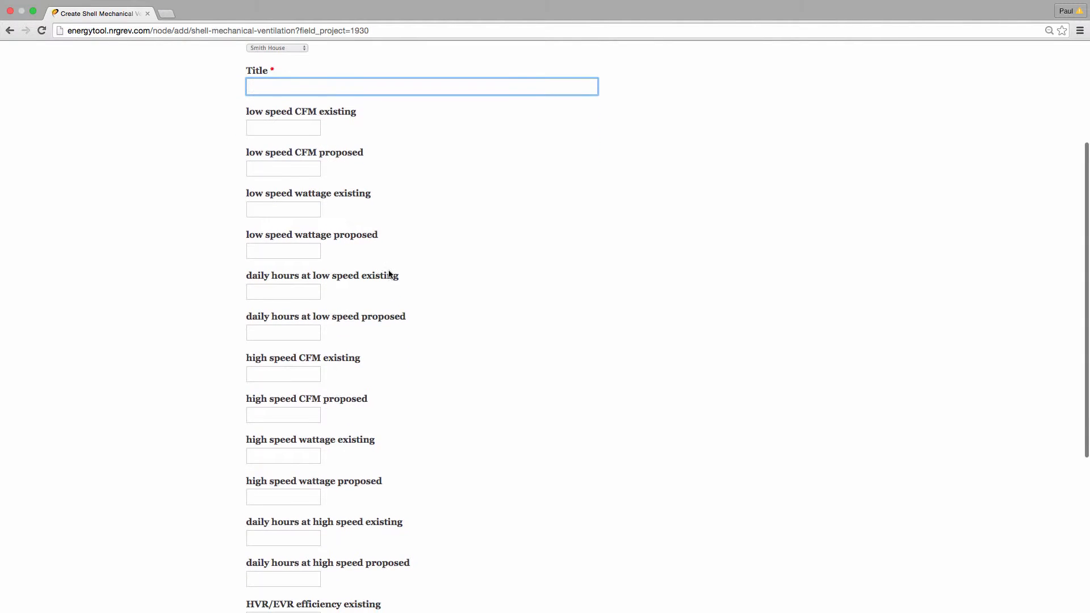
pyautogui.scroll(2, 336, 320)
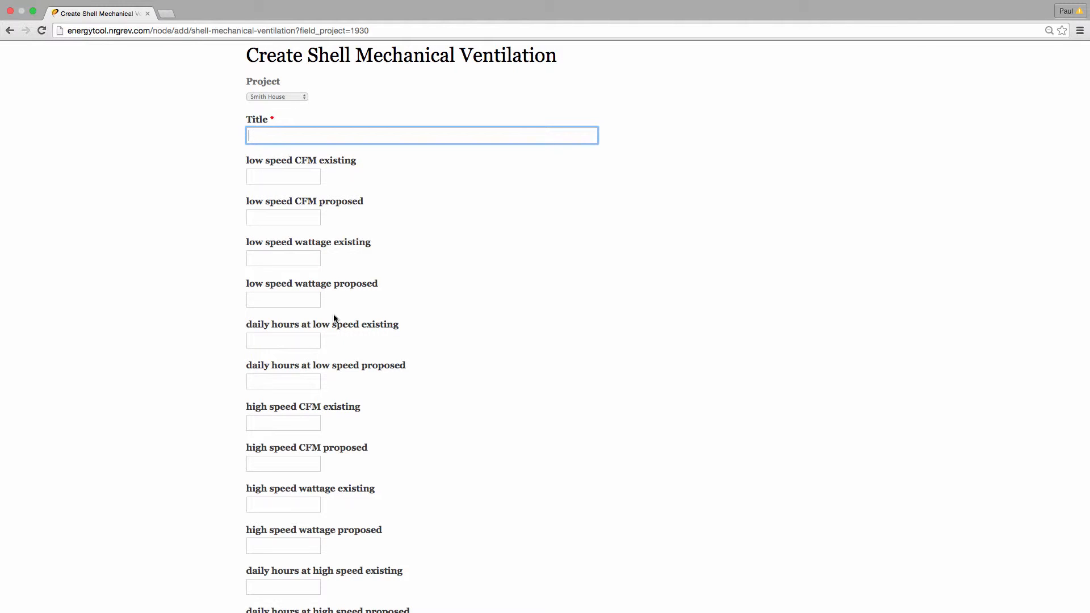
pyautogui.scroll(-2, 334, 319)
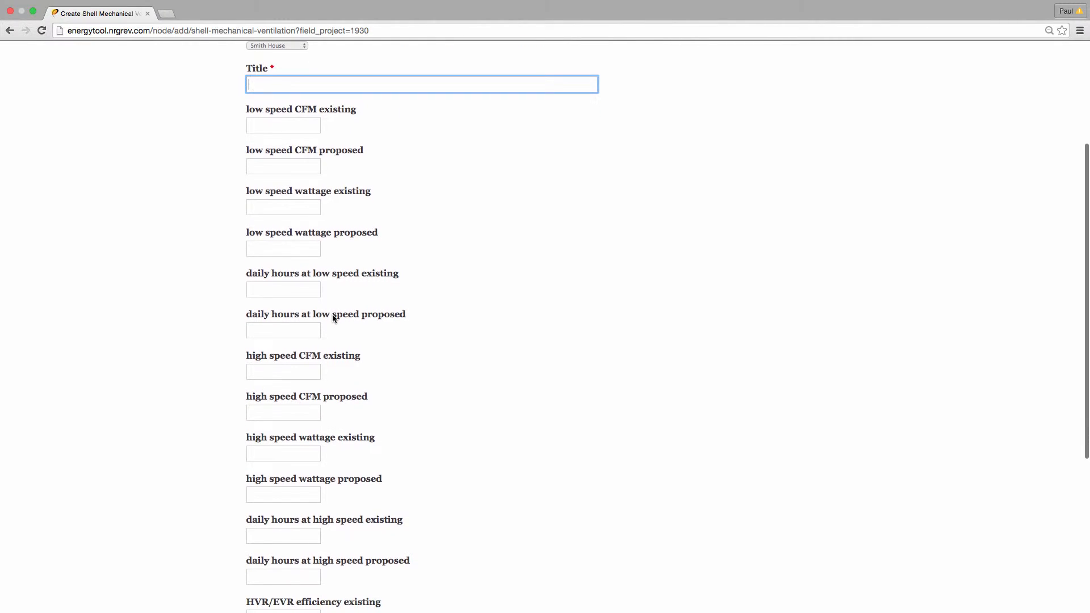
pyautogui.scroll(-3, 333, 324)
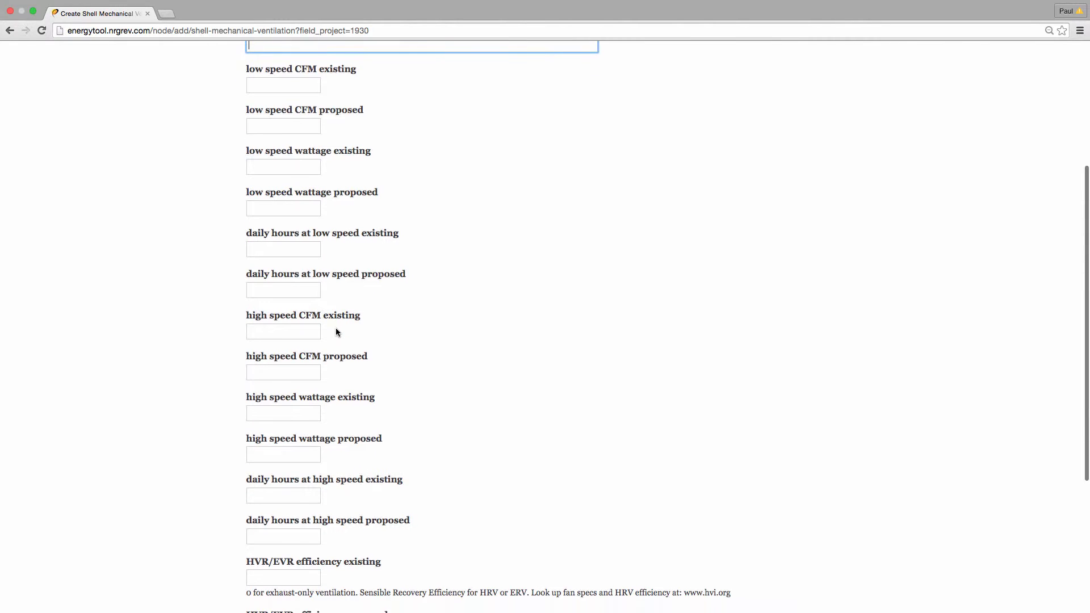
pyautogui.scroll(-1, 339, 333)
pyautogui.scroll(-4, 338, 333)
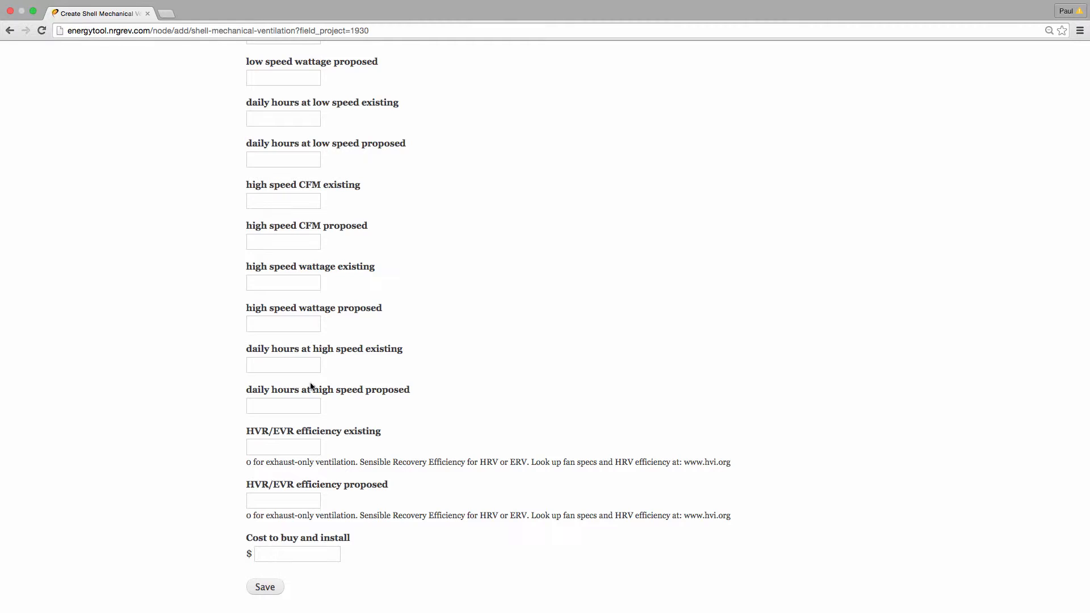
pyautogui.click(295, 450)
pyautogui.click(291, 500)
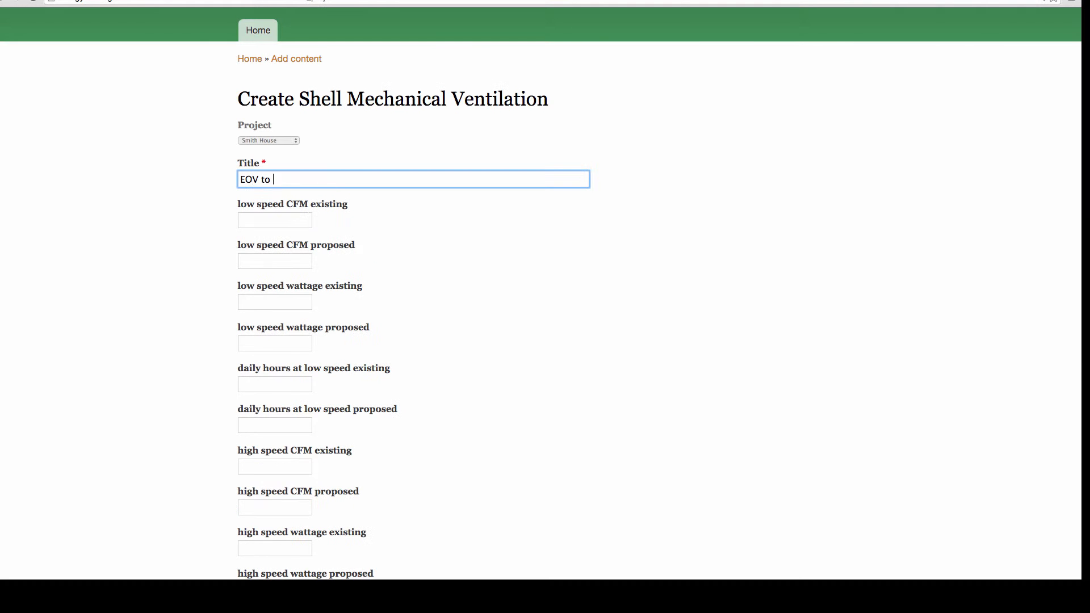
# Title the ventilation entry "EOV to HRV" and set its low speed CFM to 50 for both existing and proposed.
pyautogui.write('HRV')
pyautogui.click(280, 220)
pyautogui.write('50')
pyautogui.press('Tab')
pyautogui.write('50')
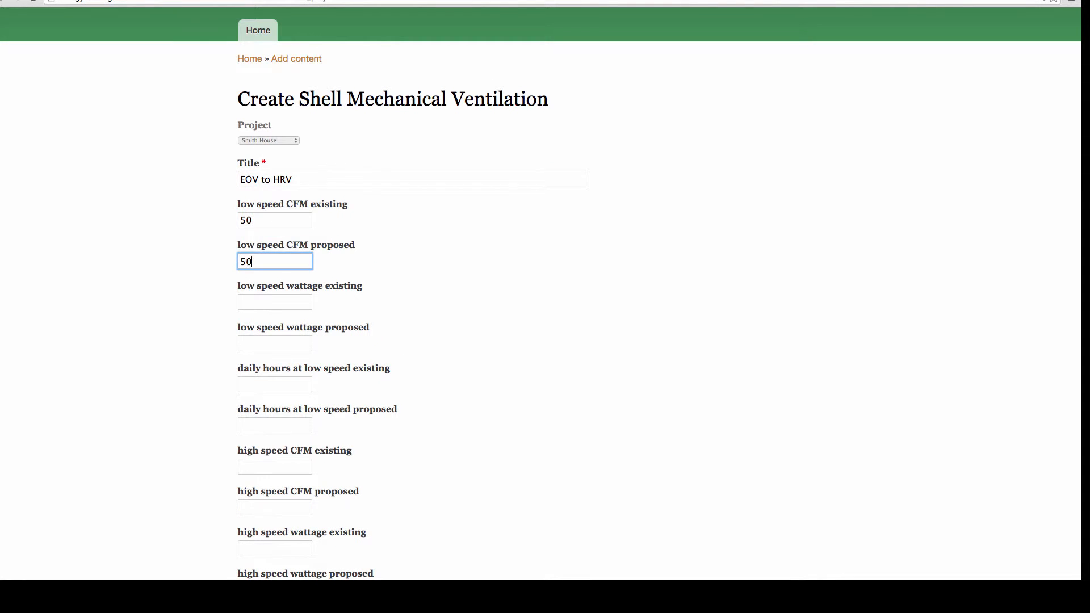
# Set low speed wattage to 80 existing and 20 proposed, and daily hours at low speed to 2 existing and 8 proposed.
pyautogui.press('Tab')
pyautogui.write('80')
pyautogui.press('Tab')
pyautogui.write('20')
pyautogui.press('Tab')
pyautogui.write('2')
pyautogui.press('Tab')
pyautogui.write('8')
# Enter only the proposed high speed values: 110 CFM, wattage 60 and 4 daily hours.
pyautogui.press('Tab')
pyautogui.press('Tab')
pyautogui.write('110')
# Set HVR/EVR efficiency to 0 existing and 65 proposed, enter a $4000 cost to buy and install, and save the ventilation entry.
pyautogui.press('Tab')
pyautogui.press('Tab')
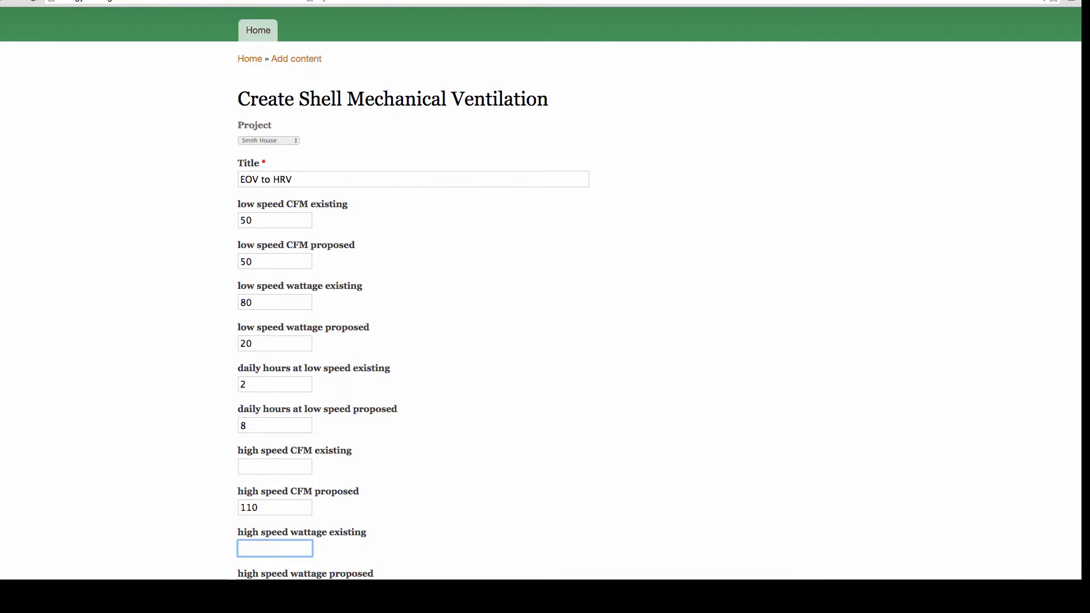
pyautogui.write('60')
pyautogui.press('Tab')
pyautogui.press('Tab')
pyautogui.write('4')
pyautogui.press('Tab')
pyautogui.write('0')
pyautogui.press('Tab')
pyautogui.write('65')
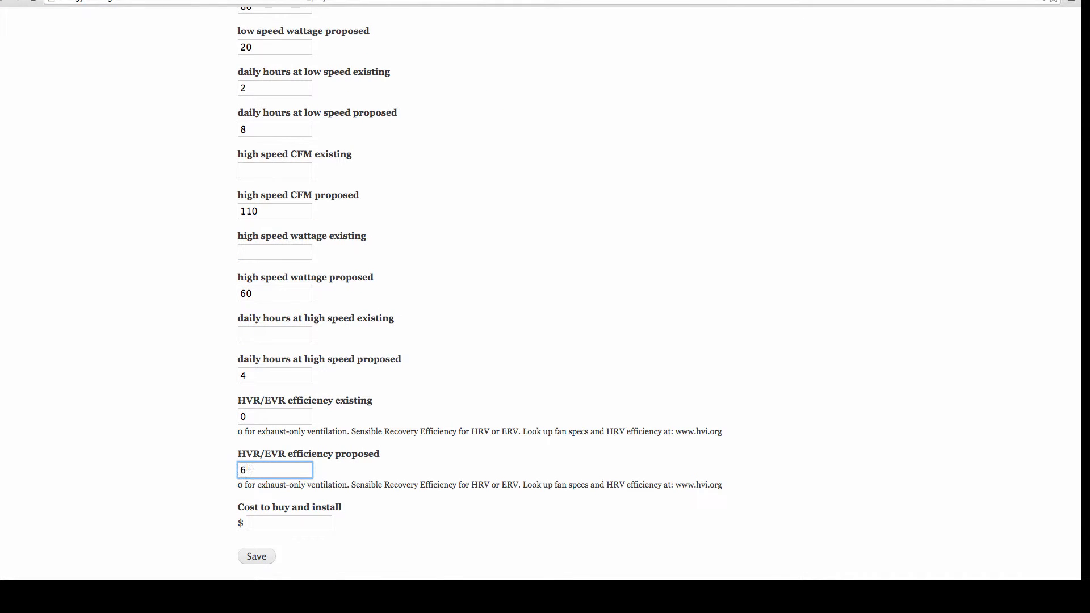
pyautogui.press('Tab')
pyautogui.write('4000')
pyautogui.click(257, 561)
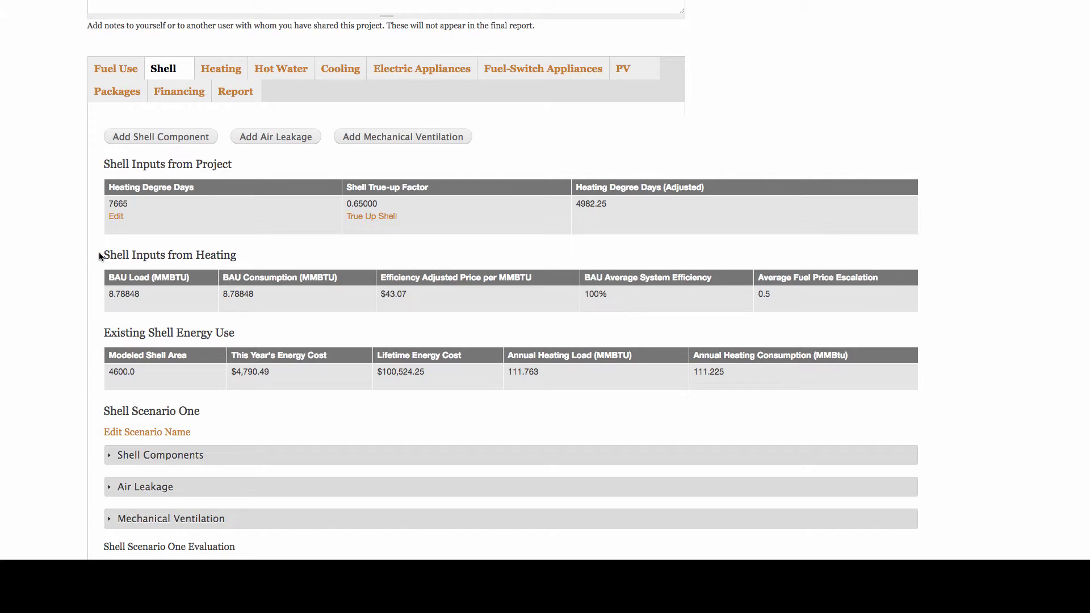
# Edit the LP Gas fuel use so the analysis period total is 1400.0 gallons with Heating as its category, and save it.
pyautogui.hscroll(-1, 101, 257)
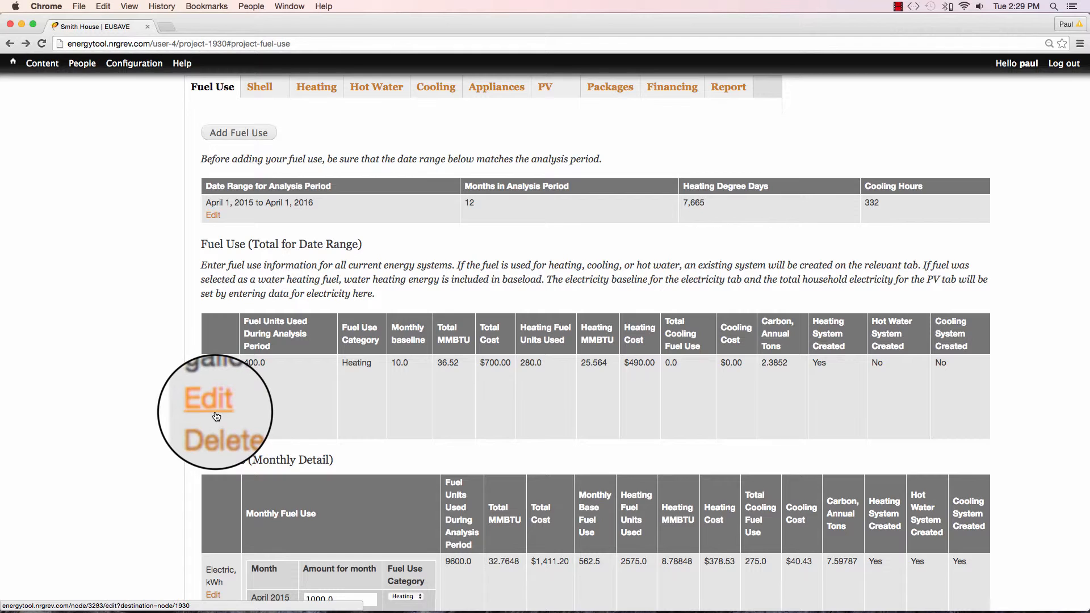
pyautogui.click(215, 415)
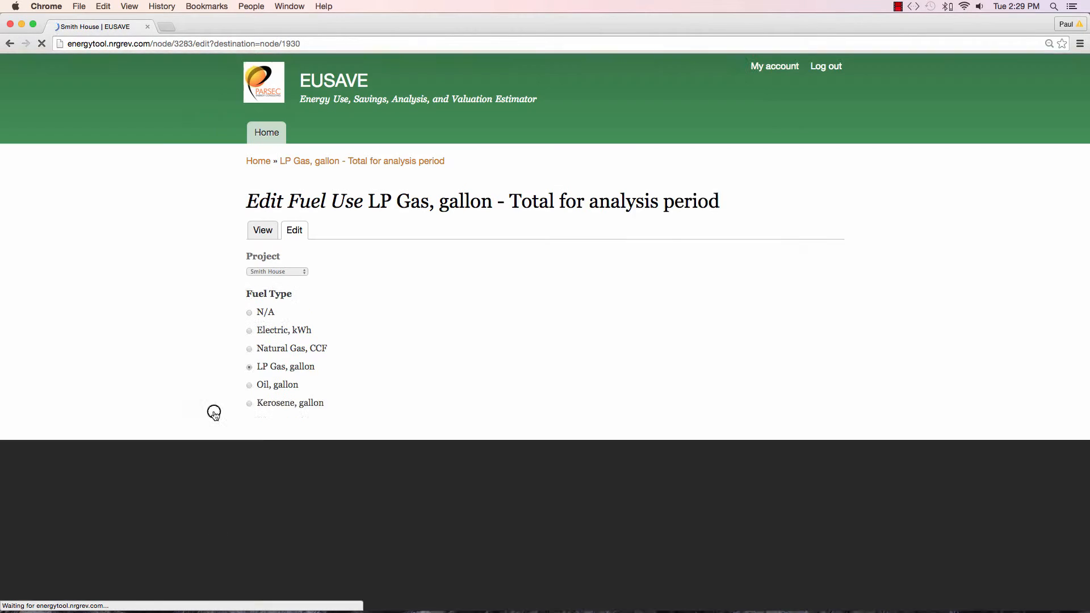
pyautogui.scroll(-5, 215, 417)
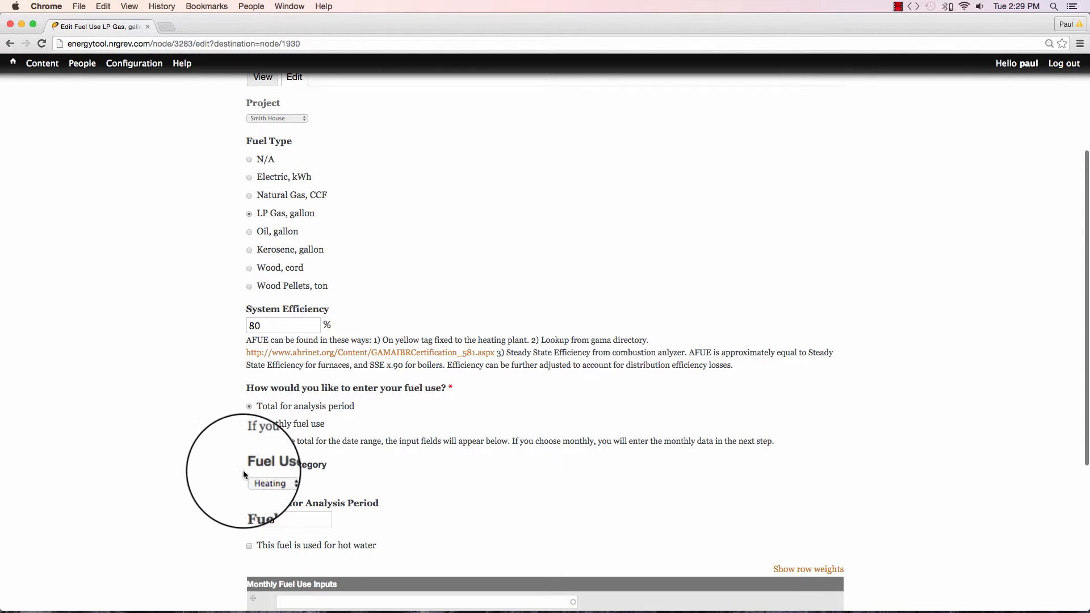
pyautogui.click(261, 480)
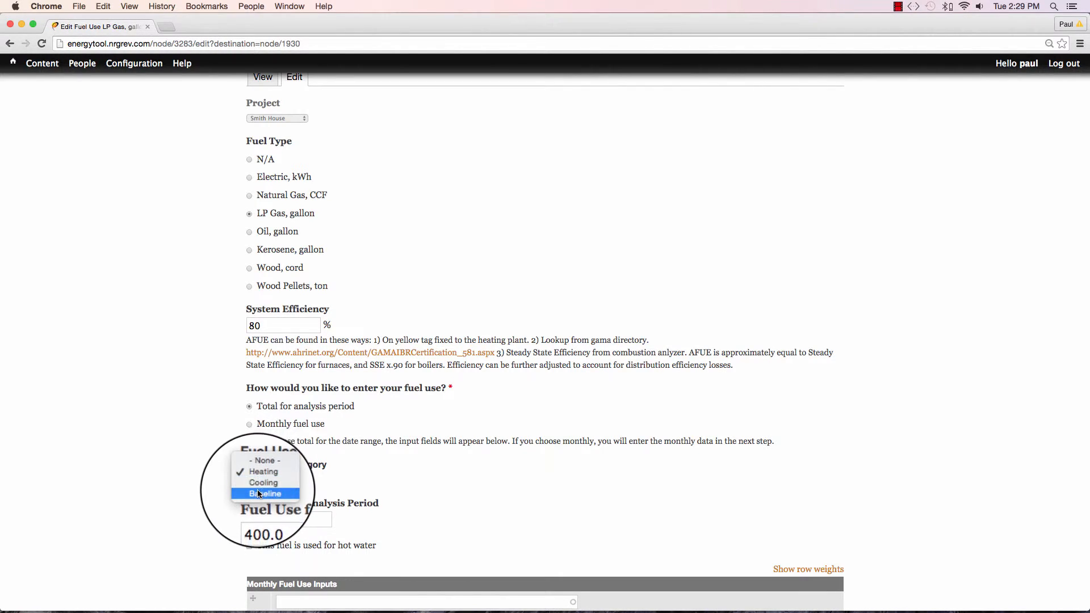
pyautogui.click(258, 481)
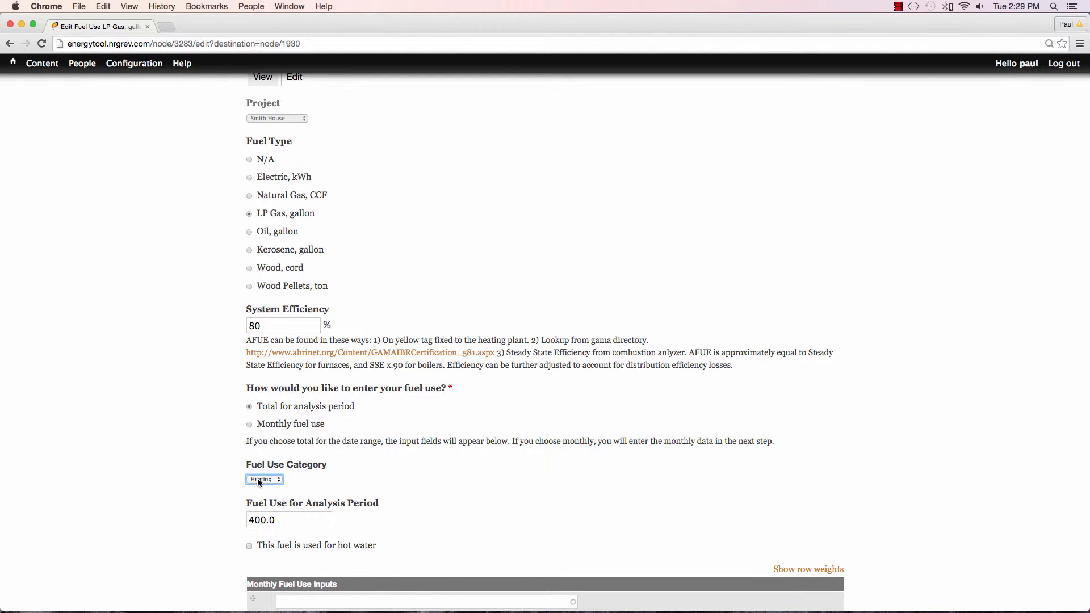
pyautogui.click(250, 519)
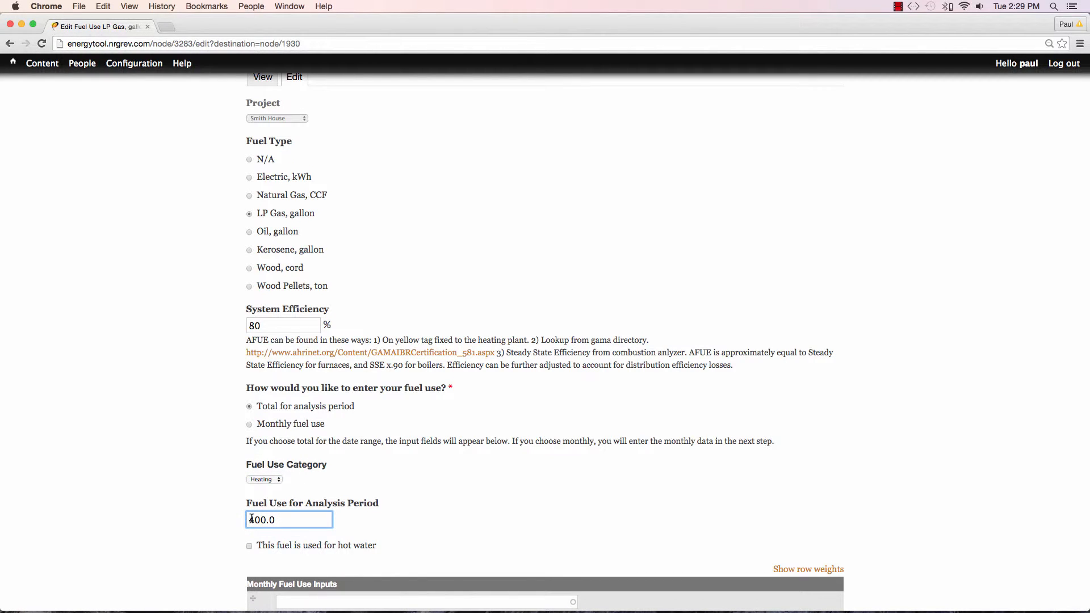
pyautogui.write('1')
pyautogui.scroll(-3, 251, 519)
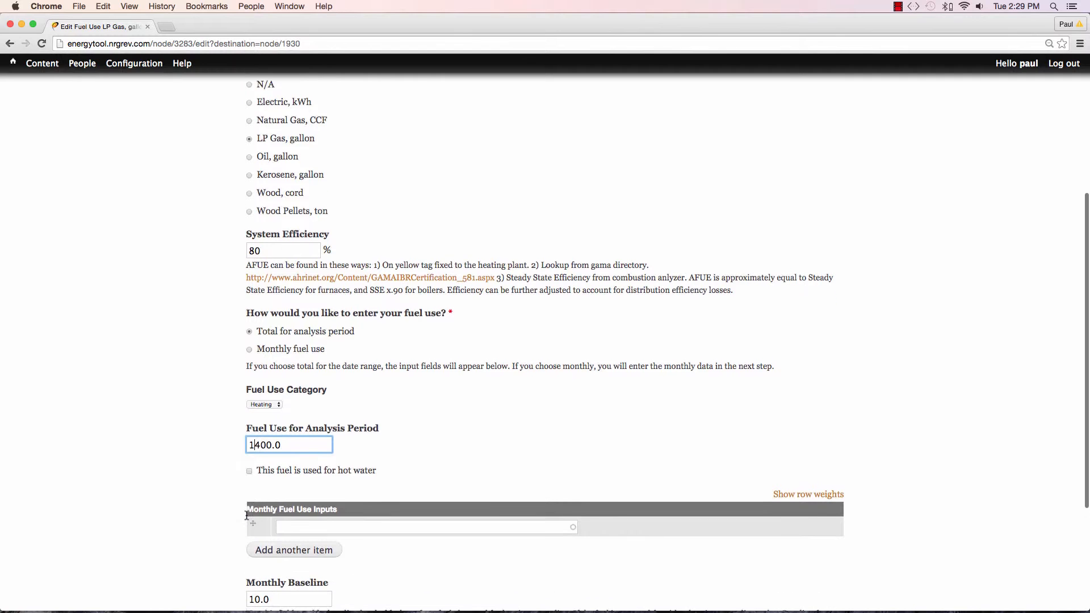
pyautogui.scroll(-2, 246, 515)
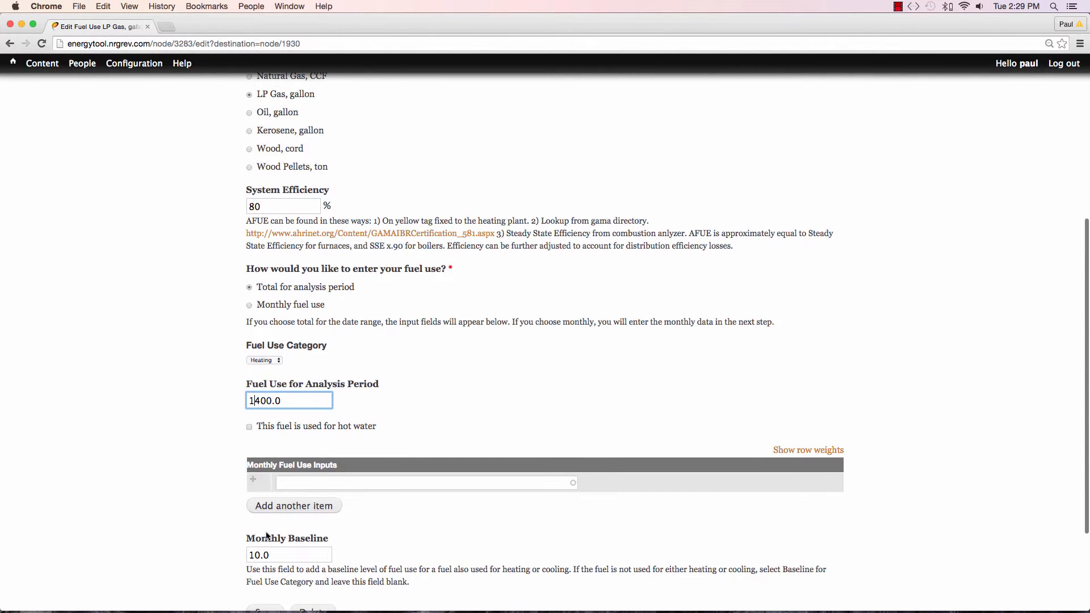
pyautogui.scroll(-2, 273, 544)
pyautogui.click(271, 547)
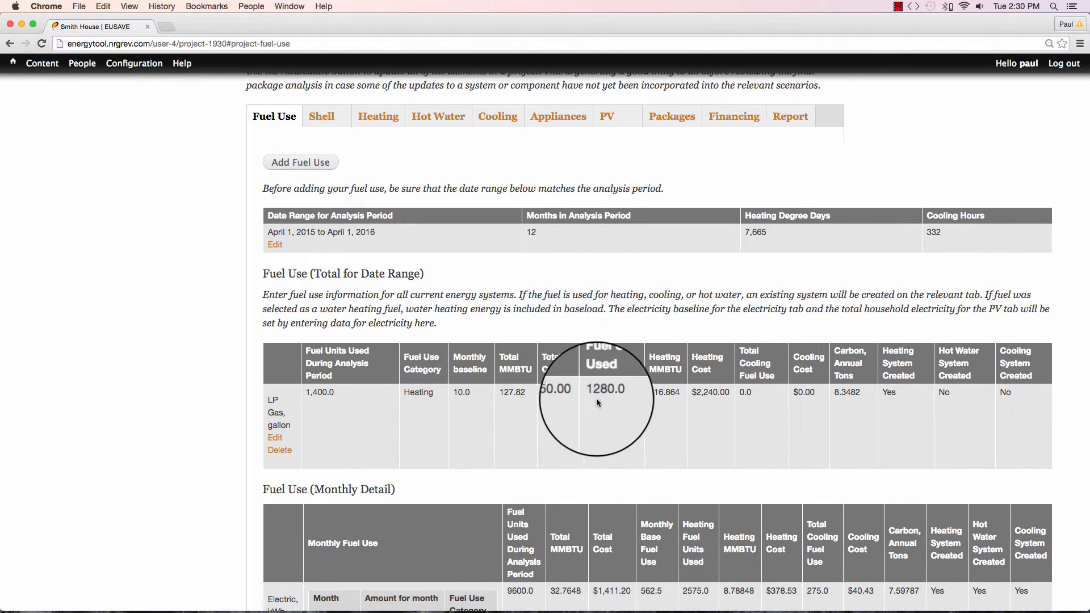
# Edit Heating Scenario One's existing LP Gas system so its seasonal fuel units used are 1280.0, and save it.
pyautogui.click(387, 120)
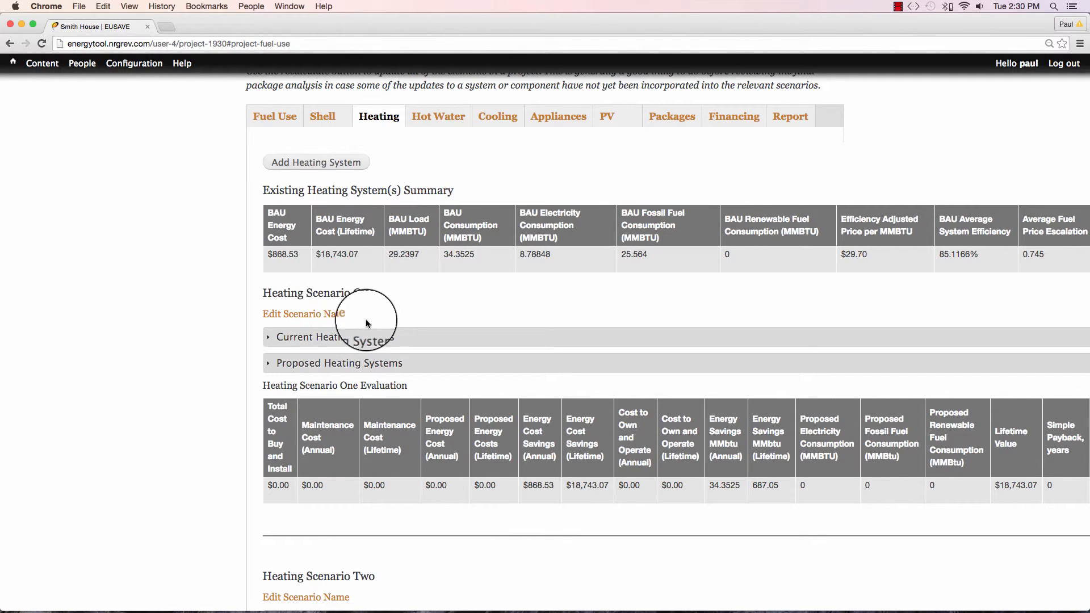
pyautogui.click(366, 338)
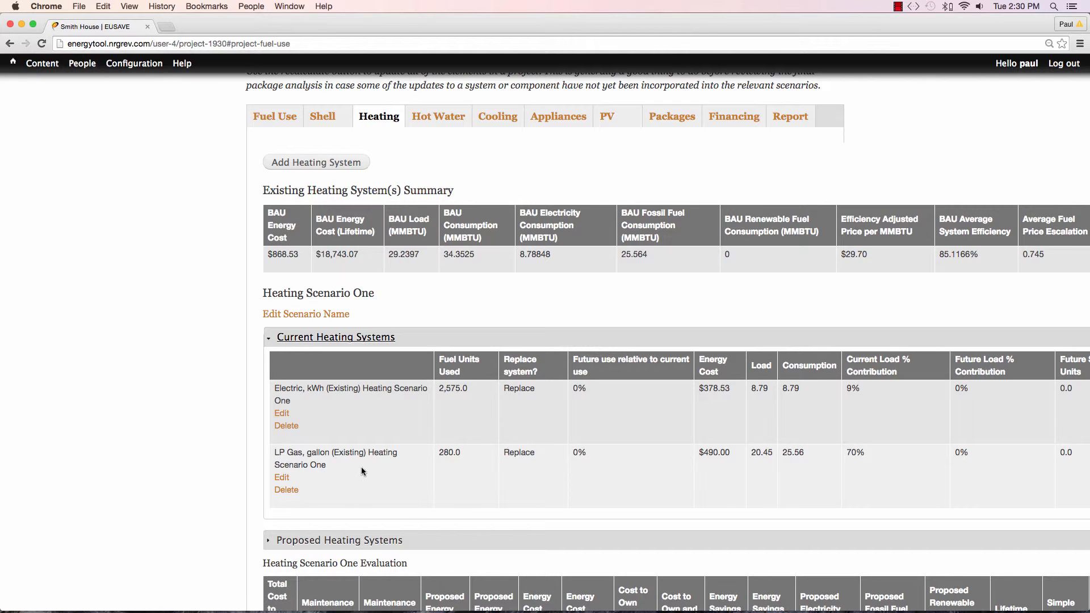
pyautogui.click(281, 480)
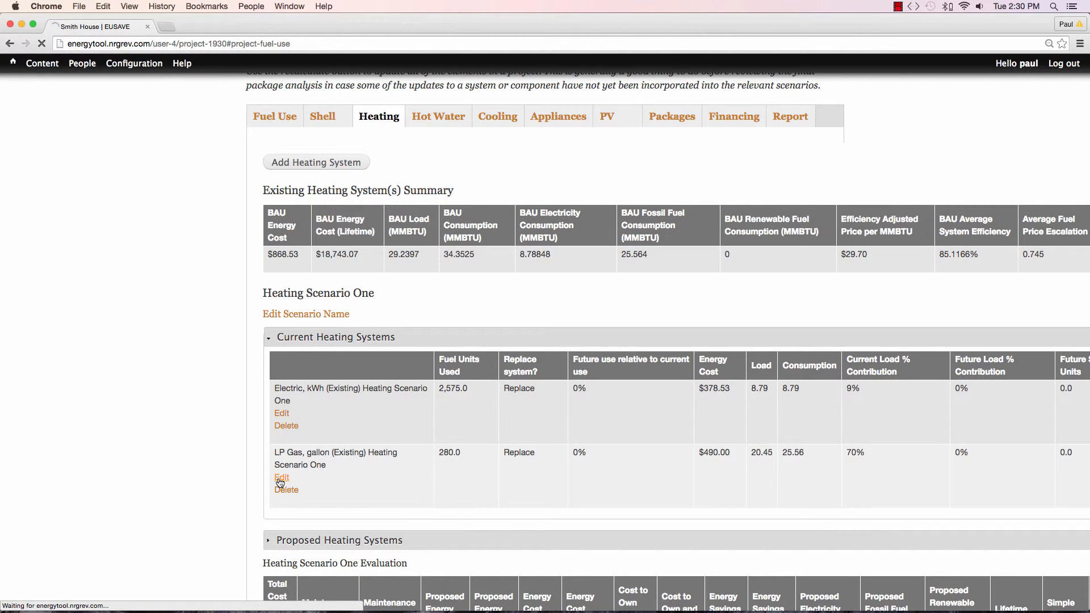
pyautogui.scroll(-3, 279, 476)
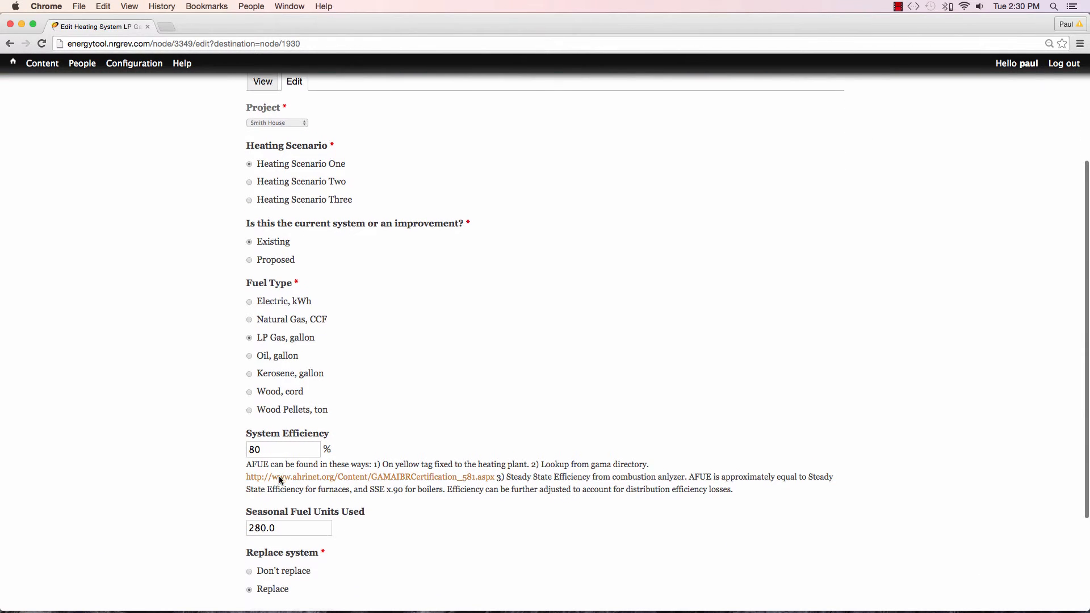
pyautogui.click(251, 518)
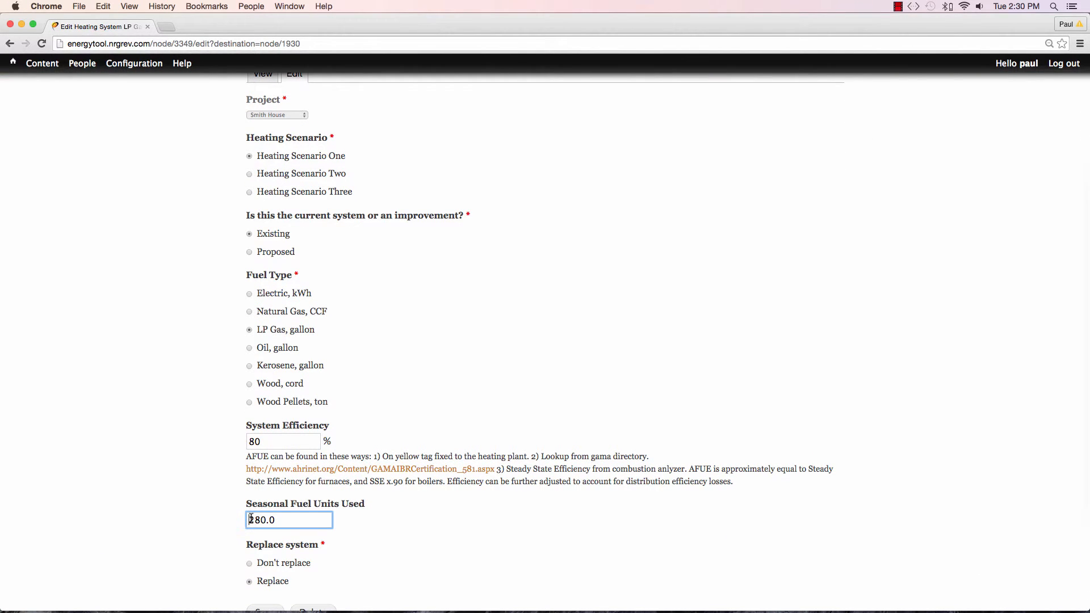
pyautogui.write('1')
pyautogui.scroll(-2, 251, 519)
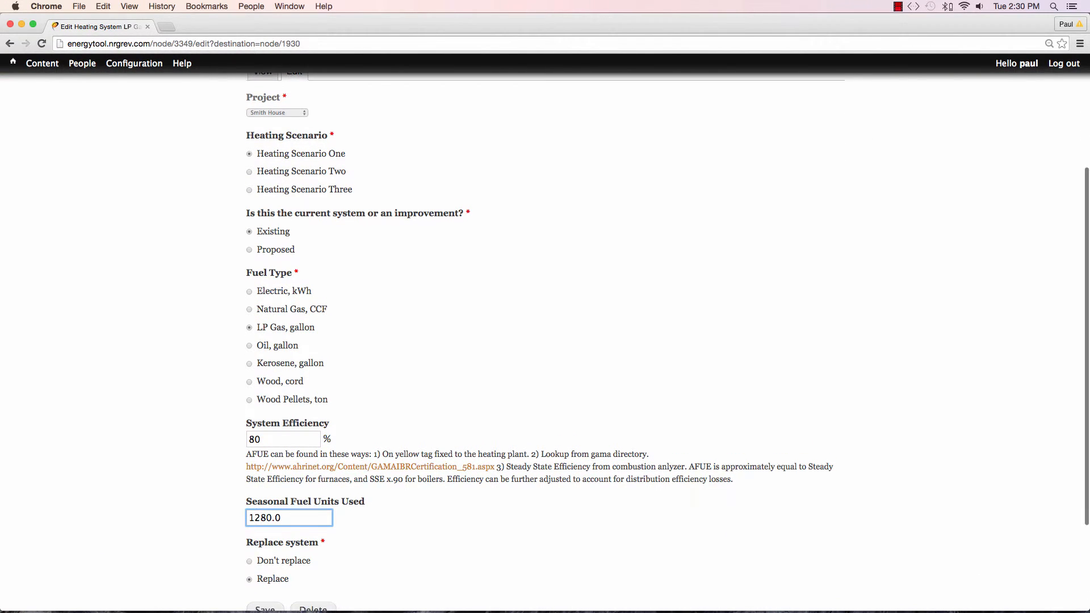
pyautogui.scroll(-1, 251, 518)
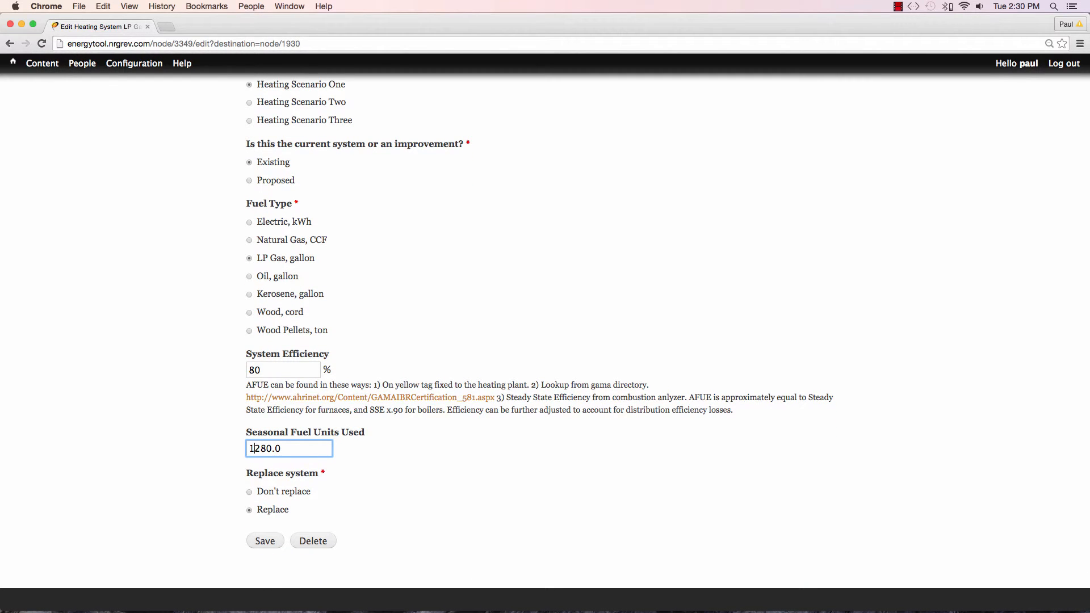
pyautogui.click(263, 541)
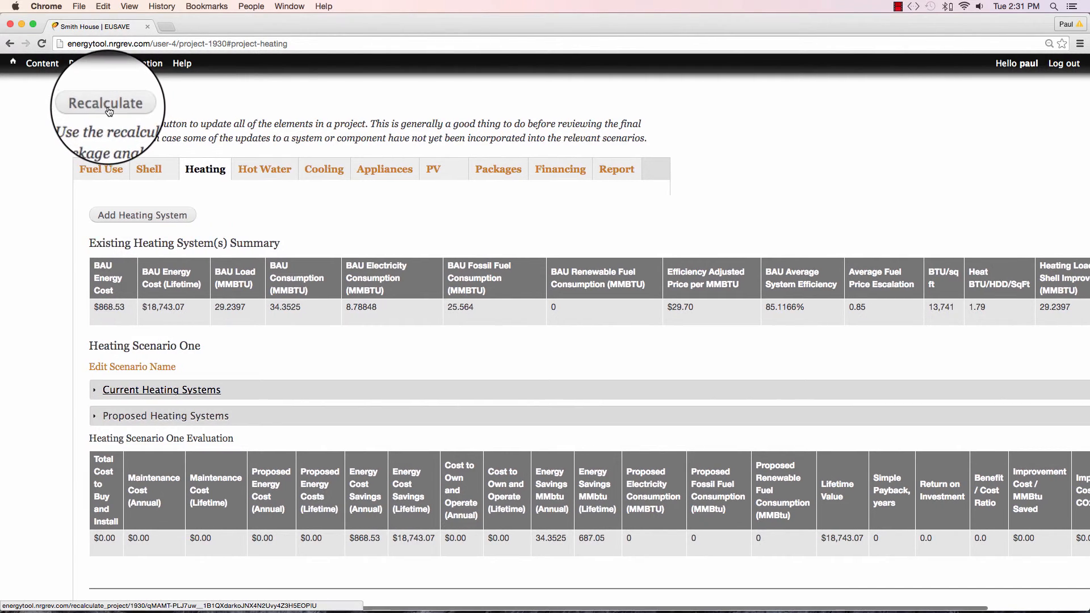
# Recalculate the project and expand Heating Scenario One's current heating systems to check their fuel use and loads.
pyautogui.click(109, 111)
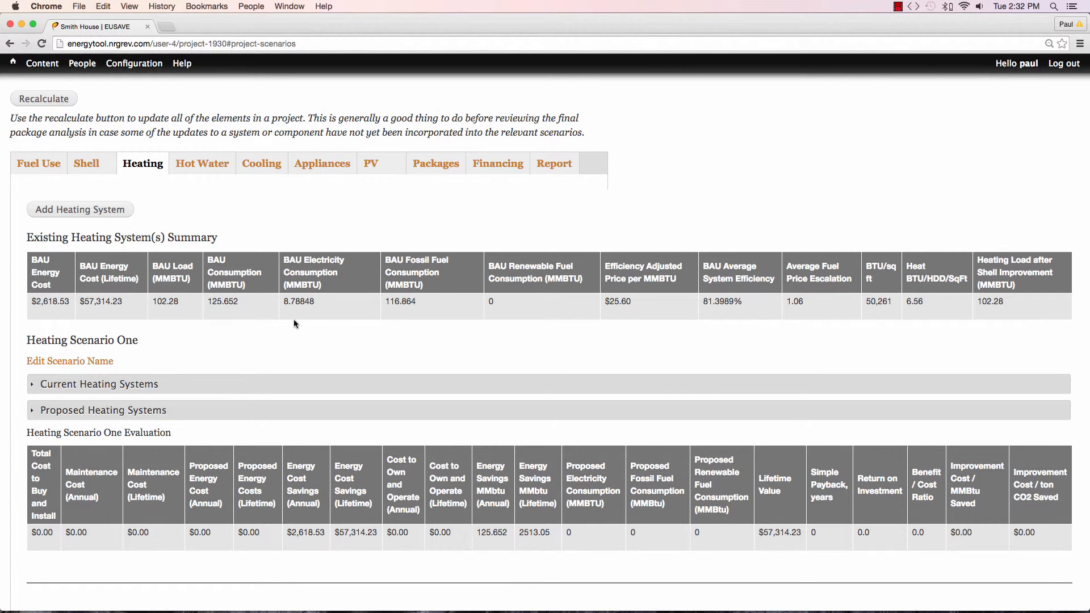
pyautogui.click(129, 387)
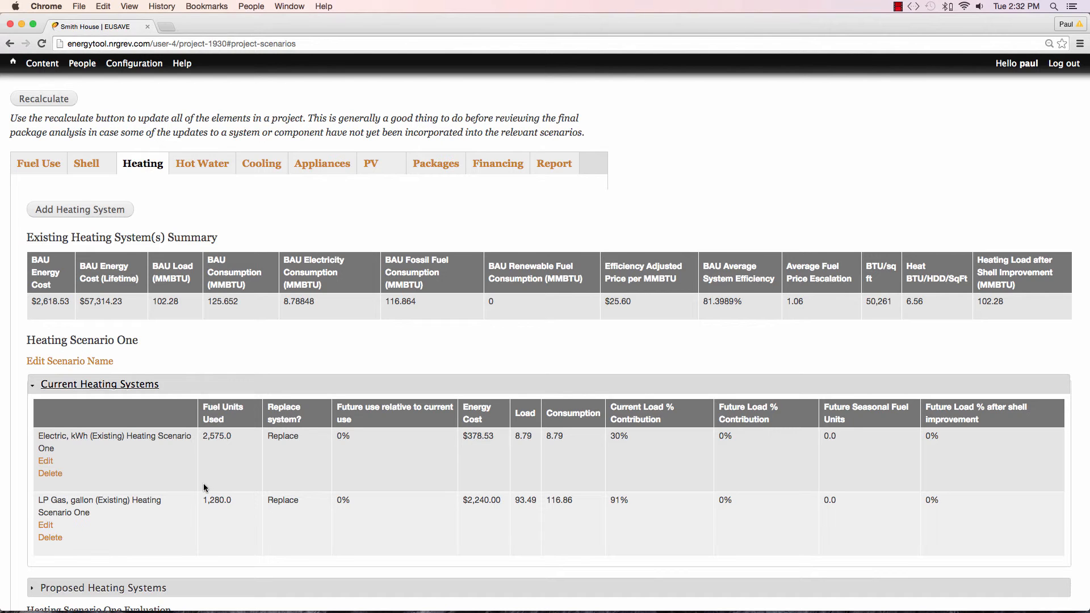
# Return to the project's shell inputs and run the shell true-up.
pyautogui.click(88, 165)
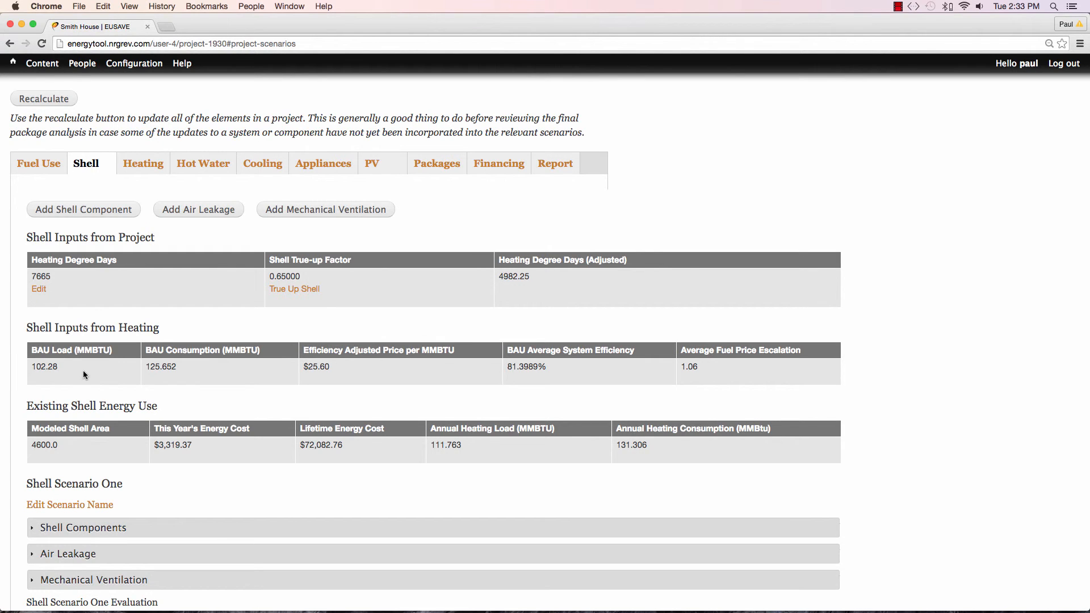
pyautogui.click(282, 291)
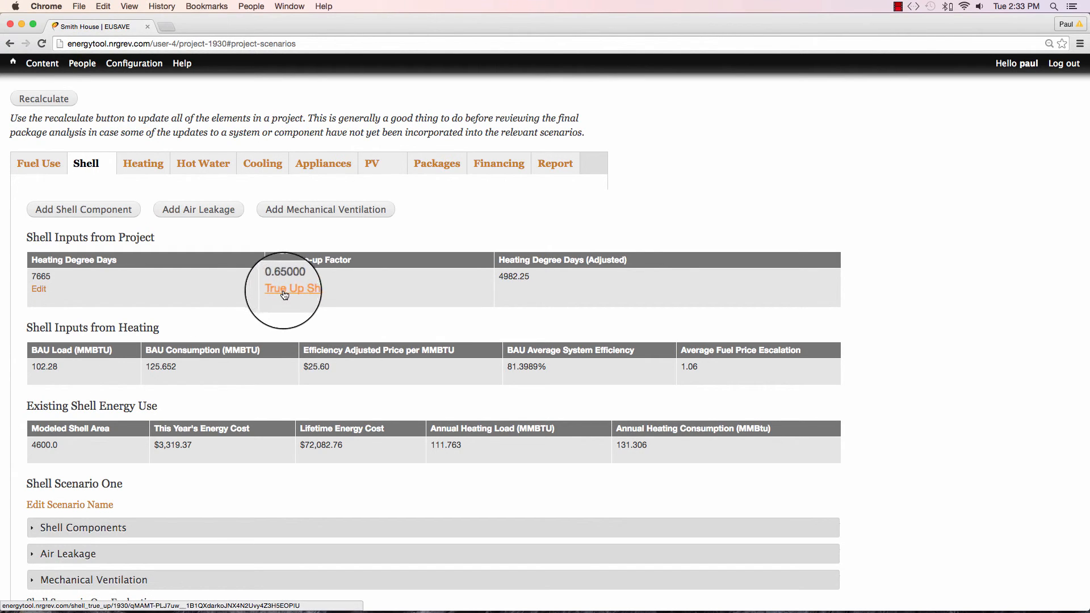